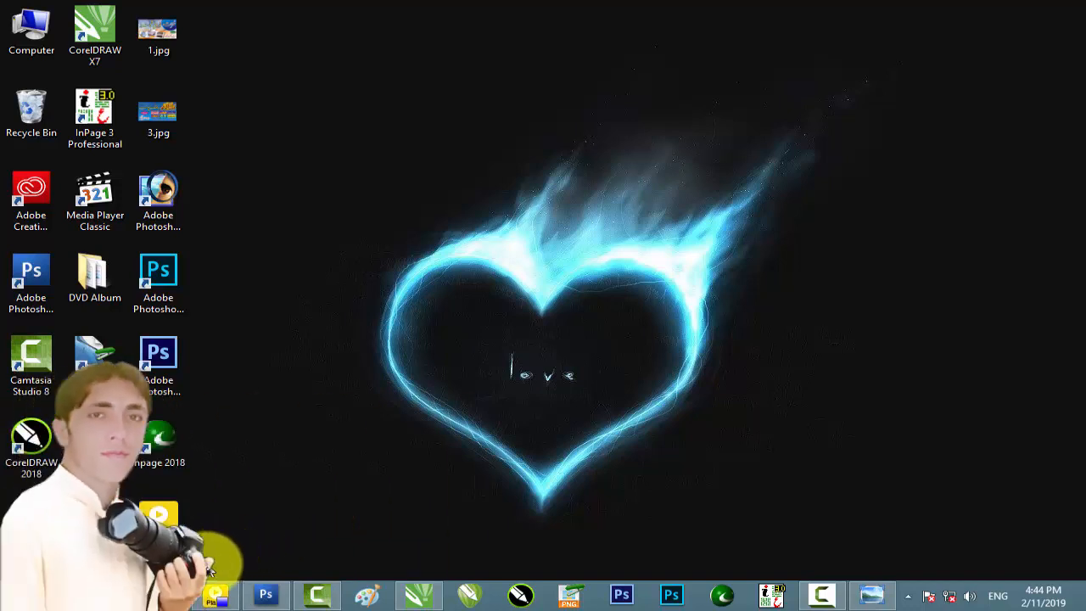
- Open framepackage.psd from the Photoshop Psd Frames Free Download folder in Photoshop
mouse_move(216, 593)
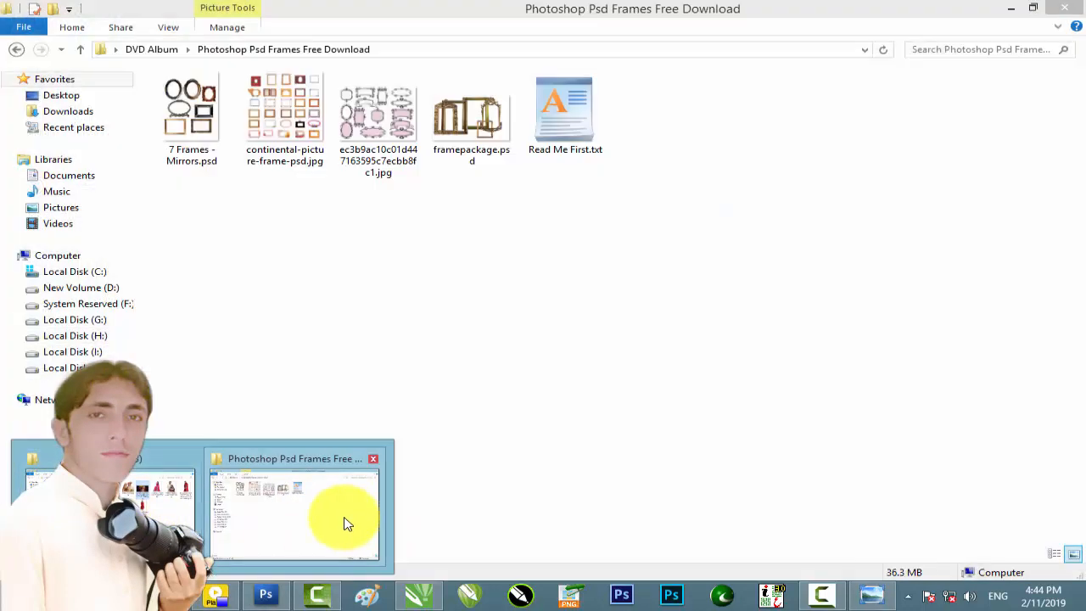
left_click(346, 517)
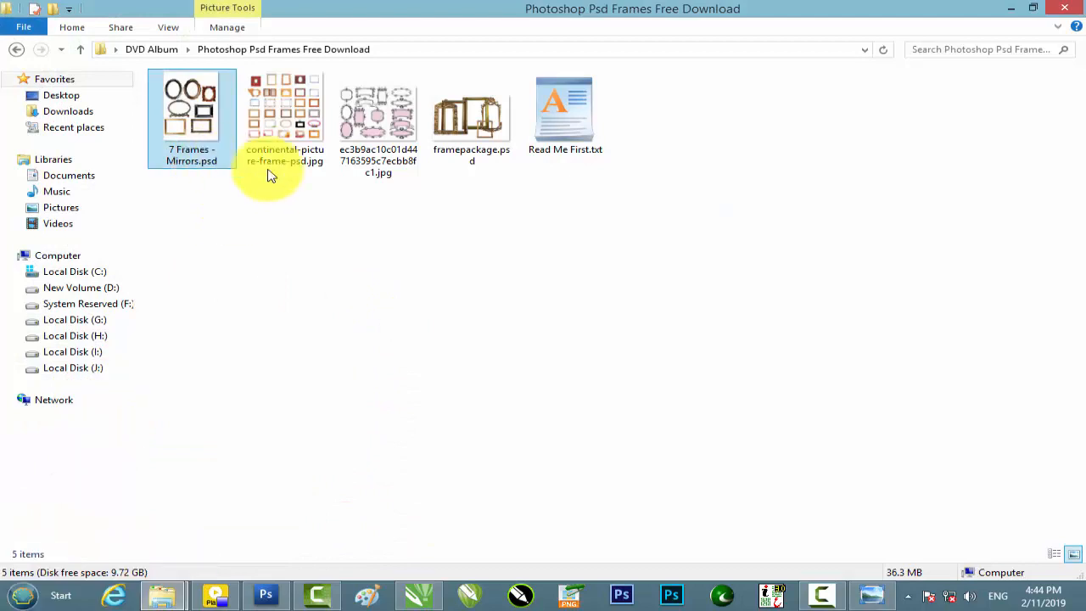
left_click_drag(462, 115, 430, 165)
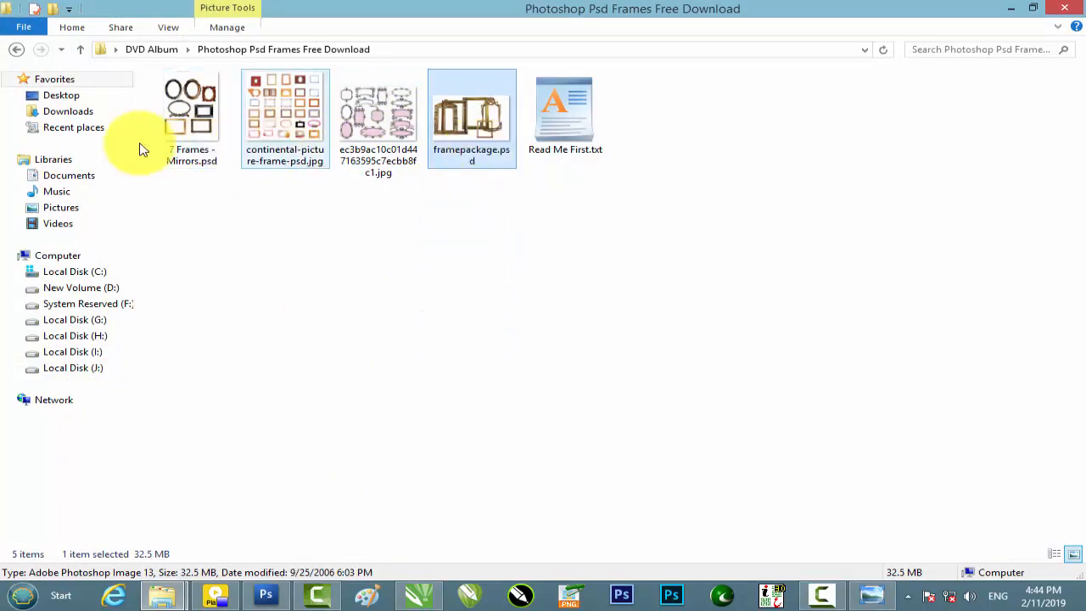
left_click(212, 149)
left_click(452, 146, "ctrl")
left_click(439, 228)
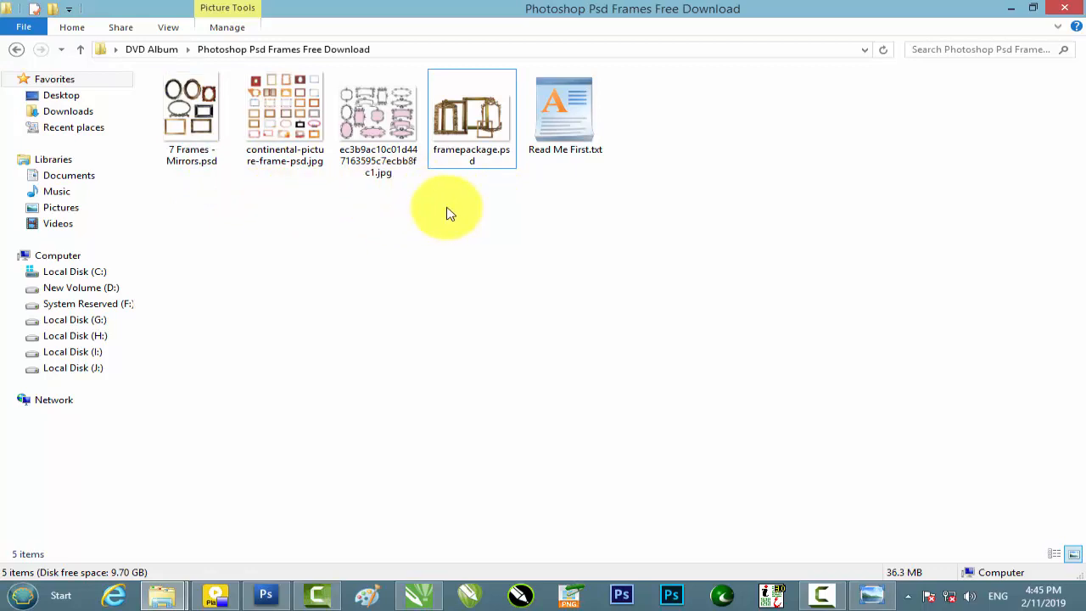
left_click_drag(461, 116, 563, 309)
- Move the separate gold picture frames around in framepackage.psd, shifting the ornate carved frame slightly up
left_click_drag(548, 144, 461, 161)
left_click_drag(233, 182, 264, 199)
left_click_drag(347, 152, 642, 145)
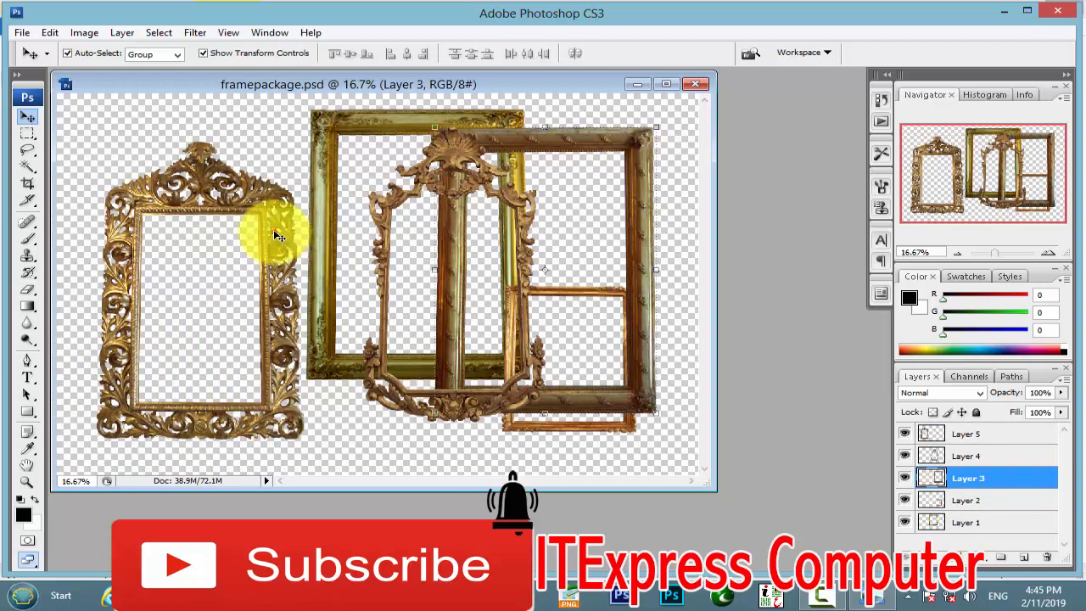
left_click_drag(278, 236, 307, 204)
- Open the main-qimg wedding couple photo from New folder (3) in Photoshop and move its window clear of the carved frame
mouse_move(165, 588)
left_click(142, 502)
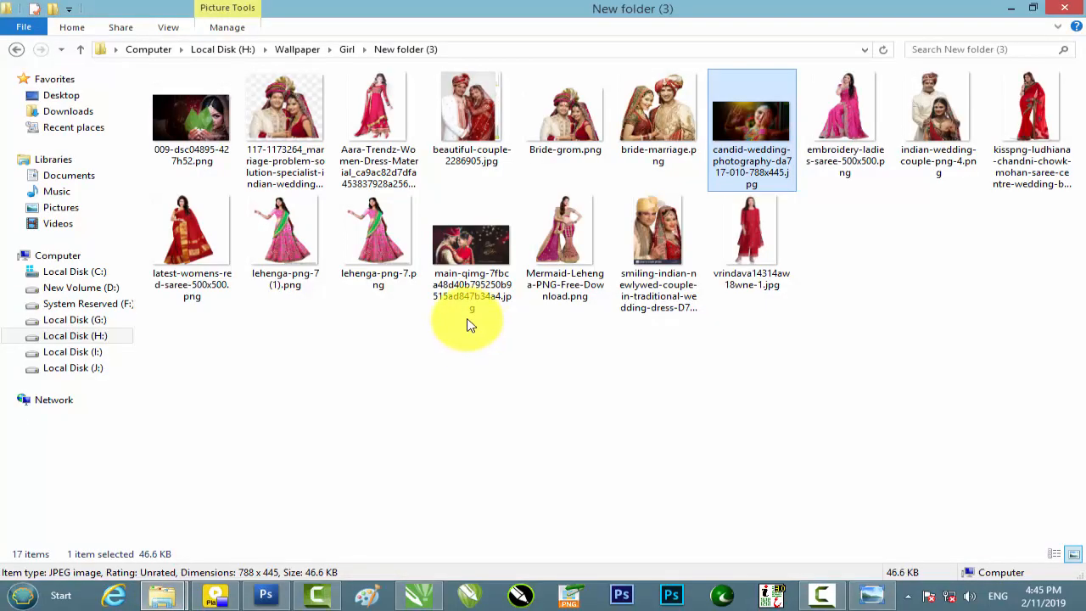
left_click_drag(468, 259, 812, 497)
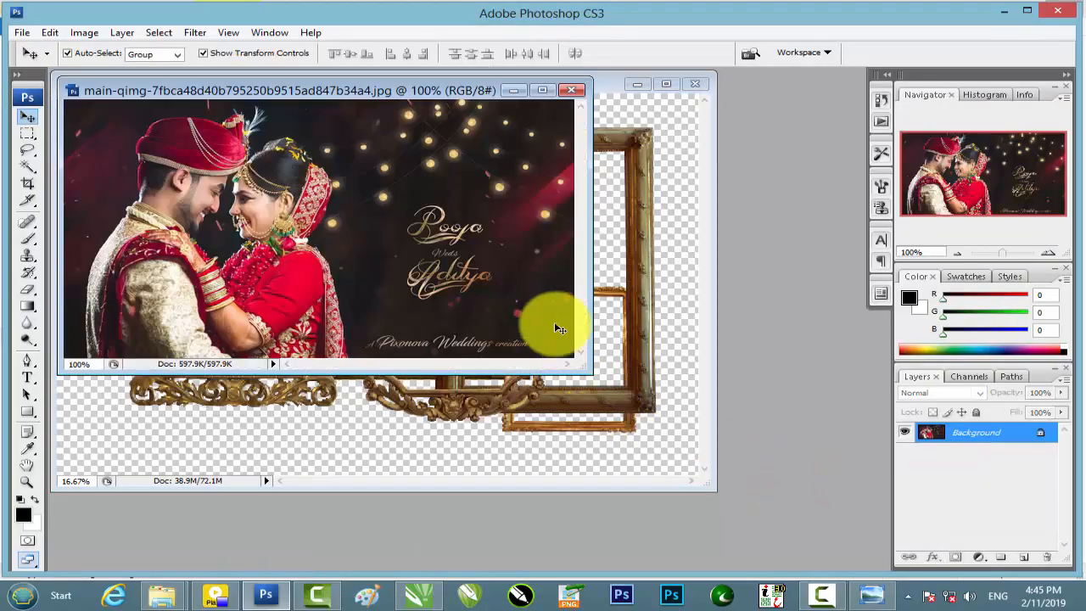
left_click_drag(413, 116, 633, 246)
left_click_drag(619, 197, 608, 174)
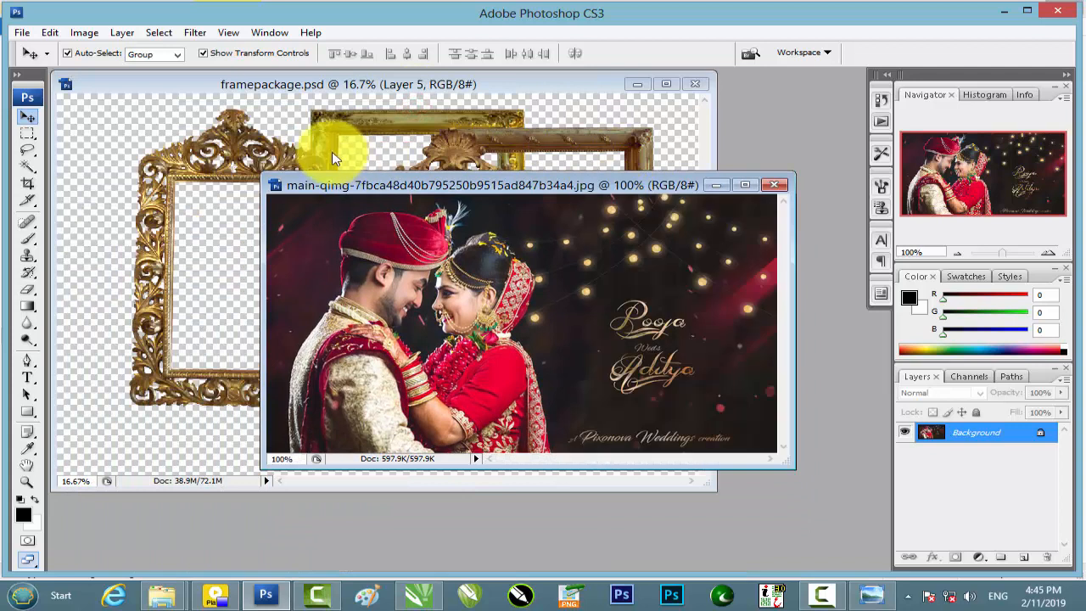
- Copy the ornate carved frame from framepackage.psd into the wedding photo and maximize that document
left_click(230, 161)
left_click_drag(235, 162, 730, 276)
left_click(743, 188)
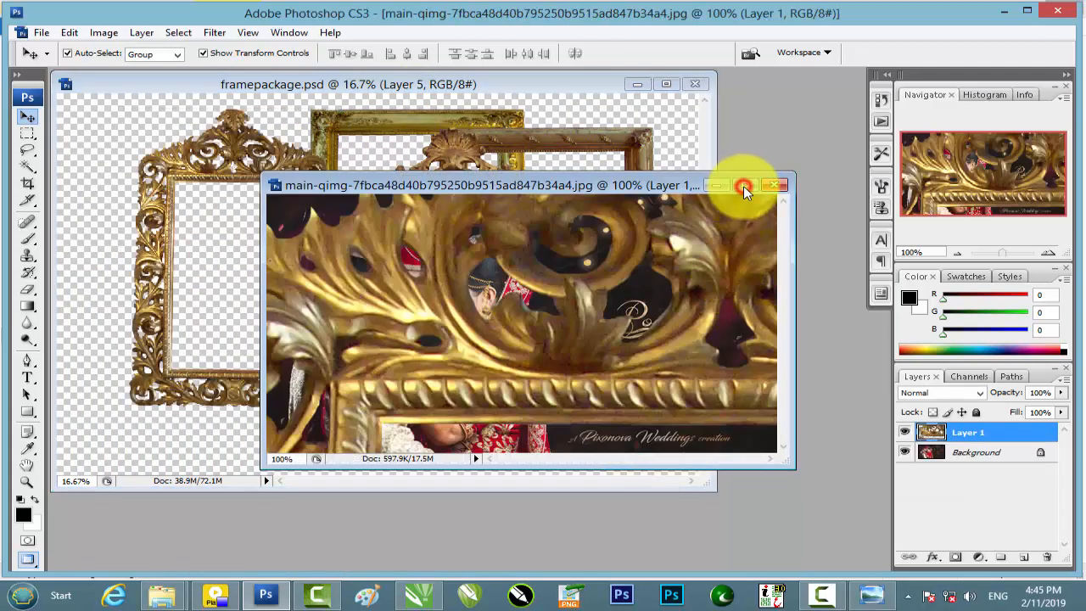
- Scale the carved frame layer down to 21.5% in width and height
key("ctrl+minus")
key("ctrl+minus")
key("ctrl+minus")
key("ctrl+minus")
key("ctrl+minus")
key("ctrl+minus")
key("ctrl+minus")
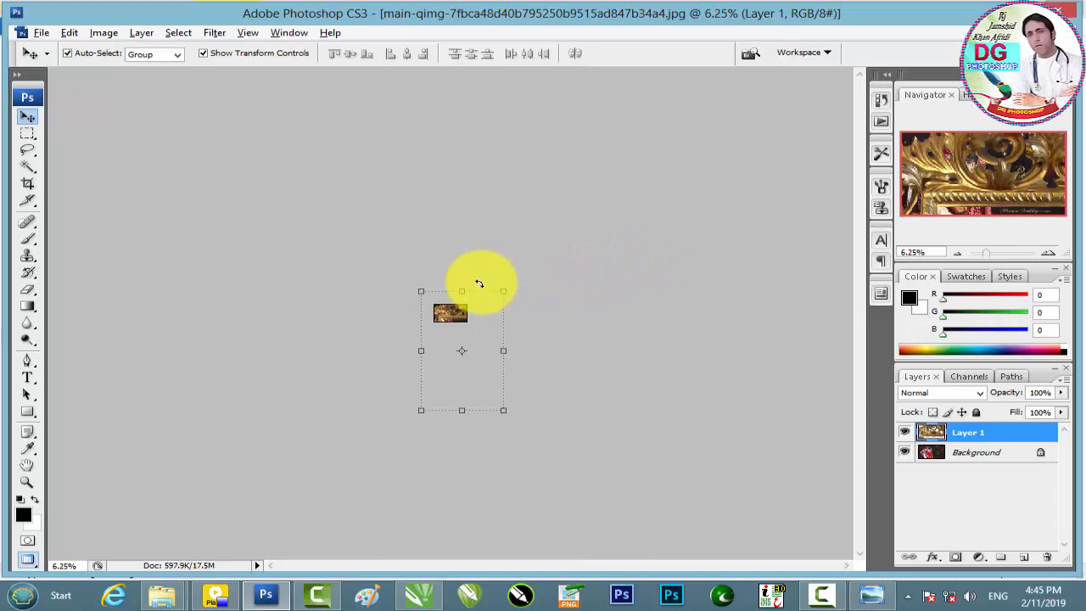
left_click_drag(504, 291, 478, 340)
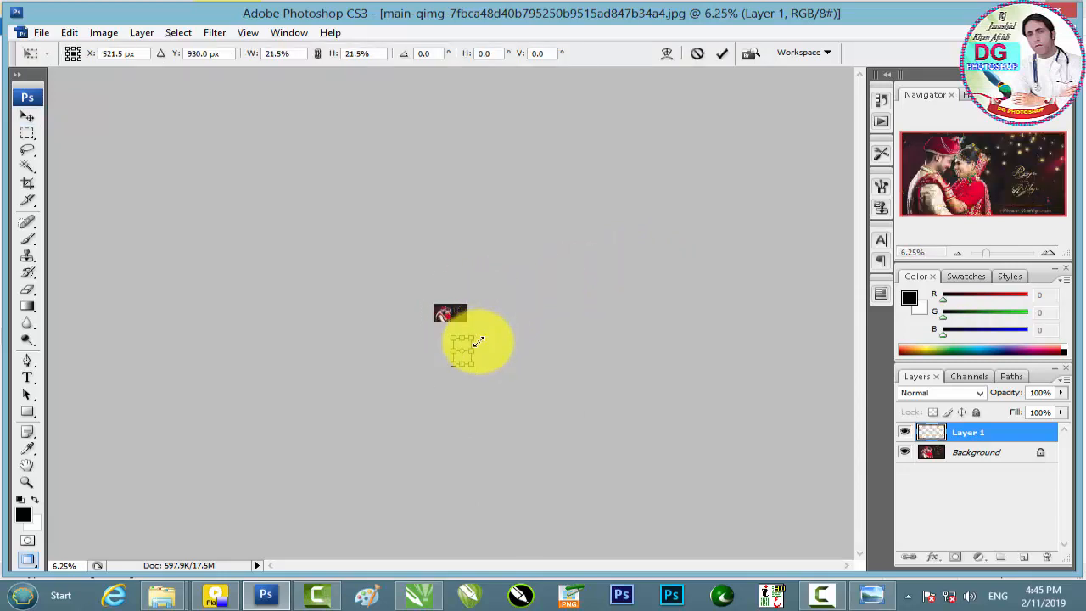
- Nudge the scaled frame straight up to Y 210 px, onto the photo
key("Up")
key("Up")
key("Up")
key("Up")
key("Up")
key("Up")
key("Up")
key("Up")
key("Up")
key("Up")
key("Up")
key("Up")
key("Up")
key("Up")
key("Up")
- Shrink the frame to about 13.3% width and 11.6% height over the title lettering beside the couple, and apply the transform
key("ctrl+plus")
key("ctrl+plus")
key("ctrl+plus")
key("ctrl+plus")
key("ctrl+plus")
key("ctrl+plus")
key("ctrl+plus")
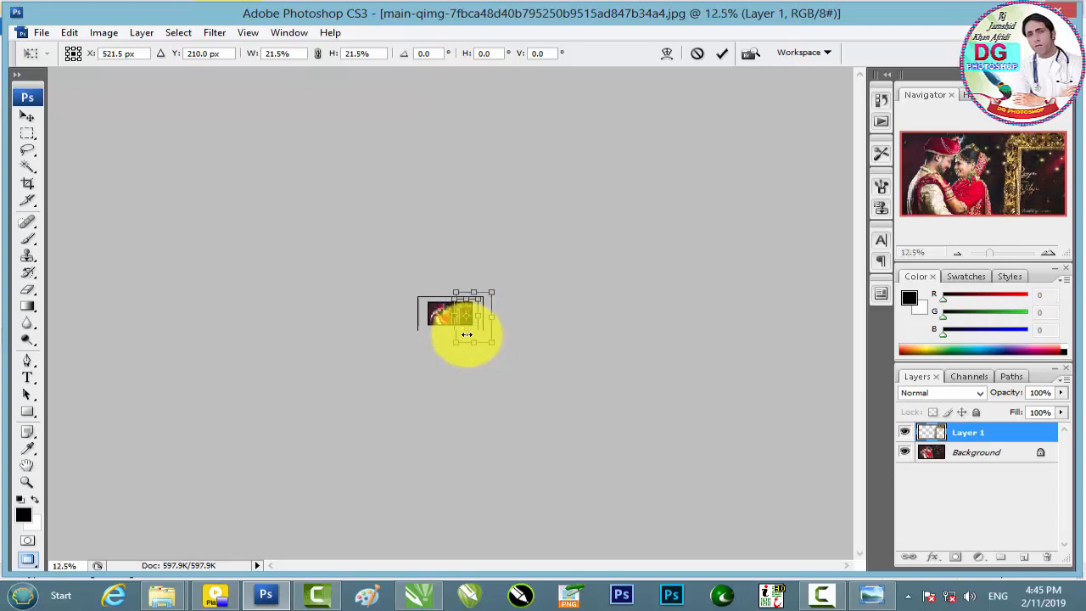
left_click_drag(661, 218, 569, 255)
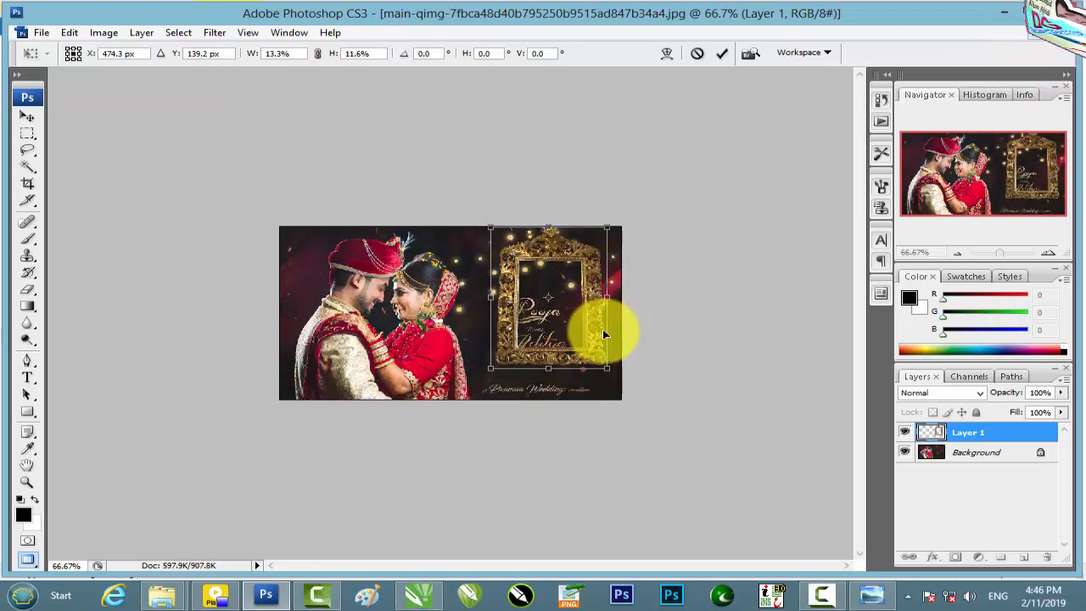
key("Return")
left_click(696, 316)
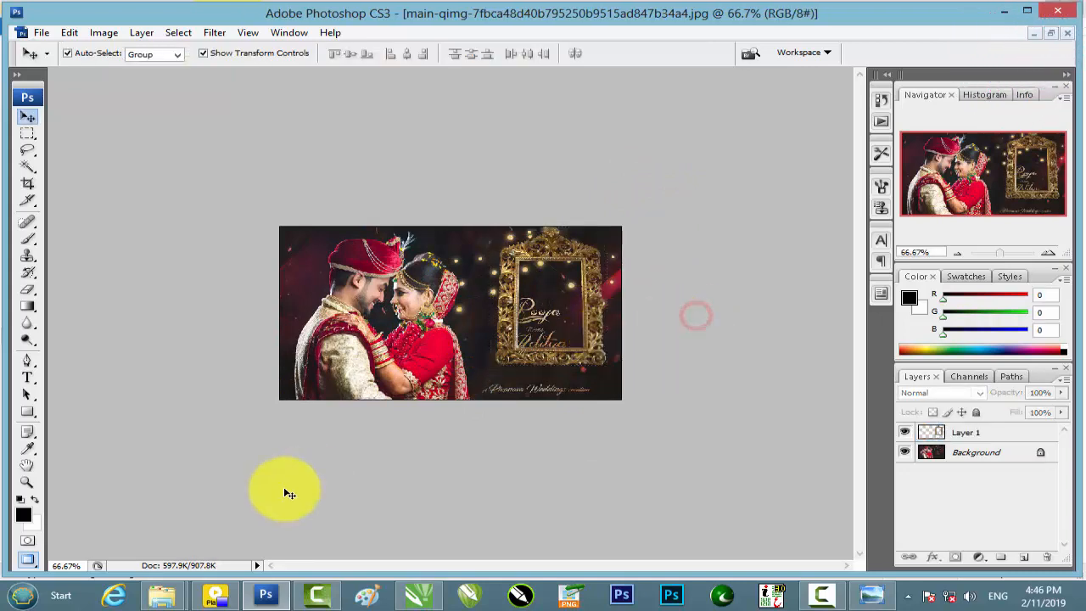
- Open Bride-grom.png from New folder (3) in Photoshop and copy its couple cutout into the wedding photo document
mouse_move(162, 594)
left_click(138, 509)
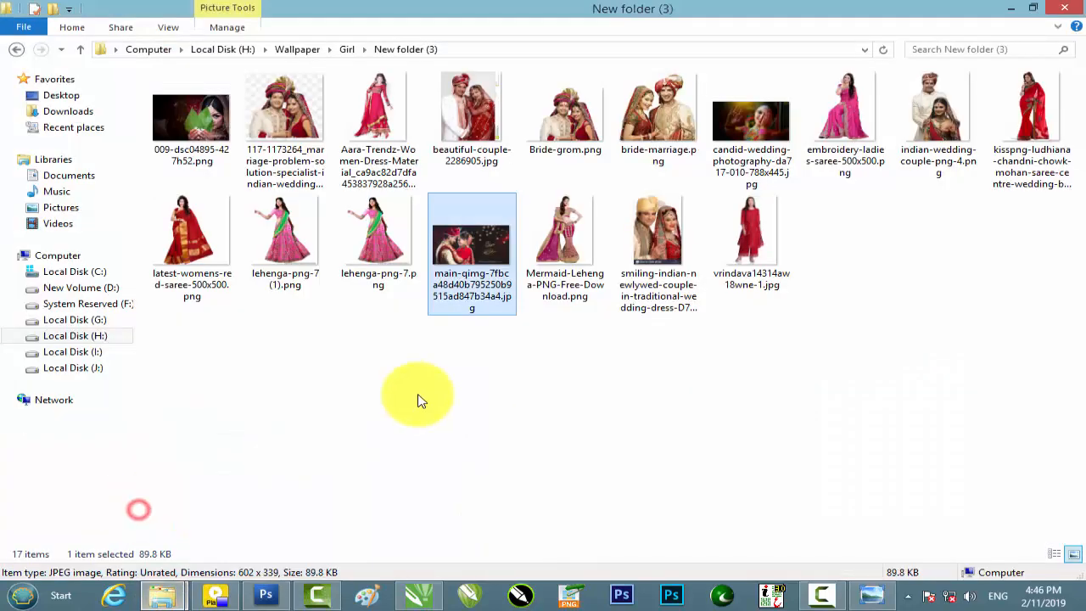
left_click_drag(569, 124, 738, 193)
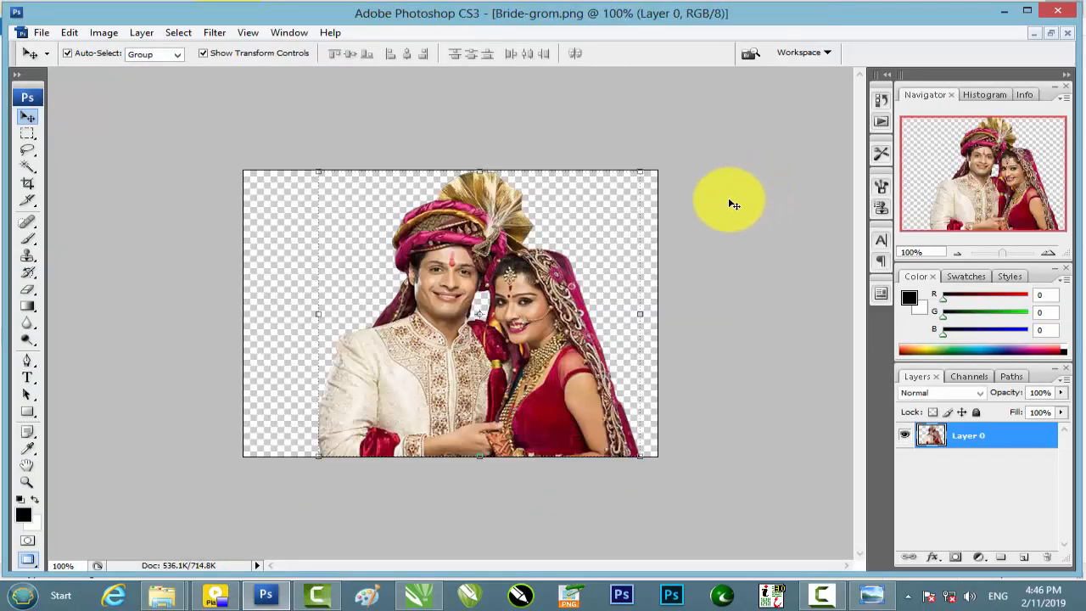
left_click(1051, 35)
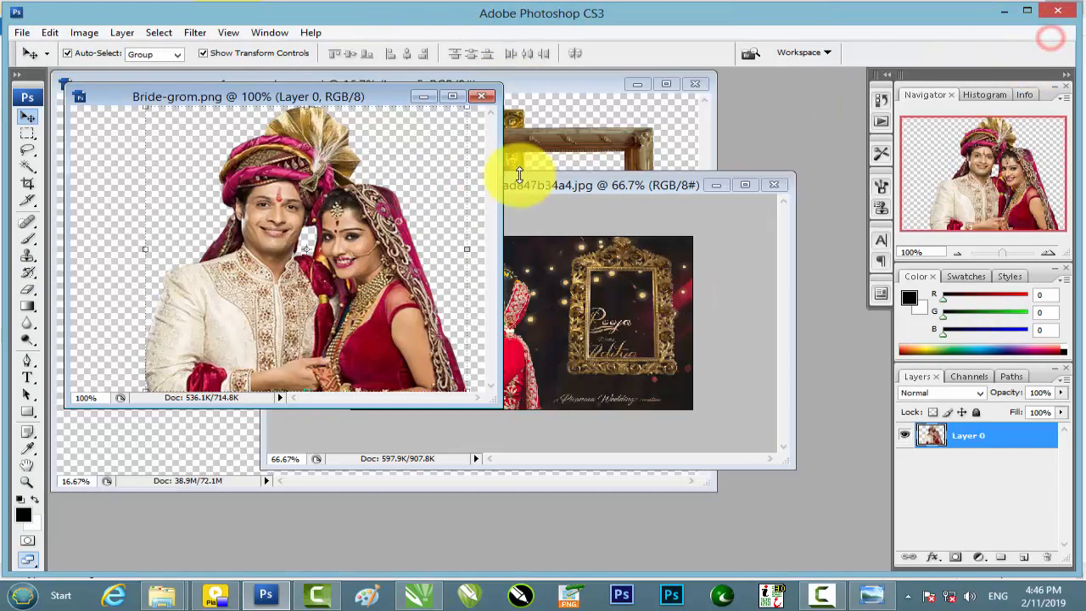
left_click_drag(378, 242, 634, 290)
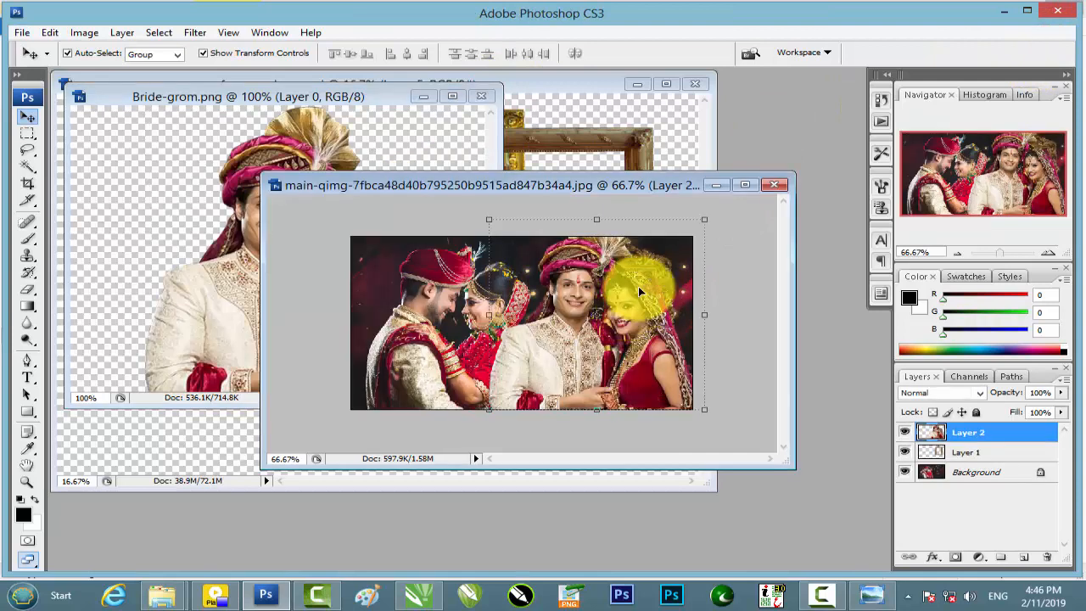
- Scale the couple cutout to about 45.6% by 39.8%, position it inside the frame, and place its layer below the frame layer
left_click_drag(711, 219, 592, 334)
left_click_drag(559, 380, 634, 326)
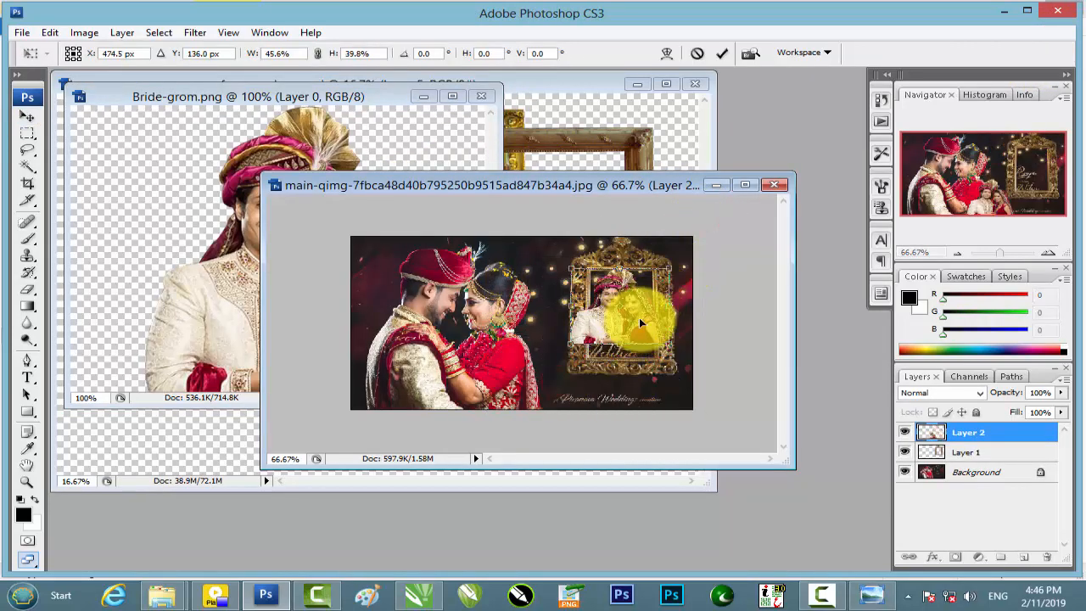
key("Return")
left_click_drag(1028, 437, 1015, 452)
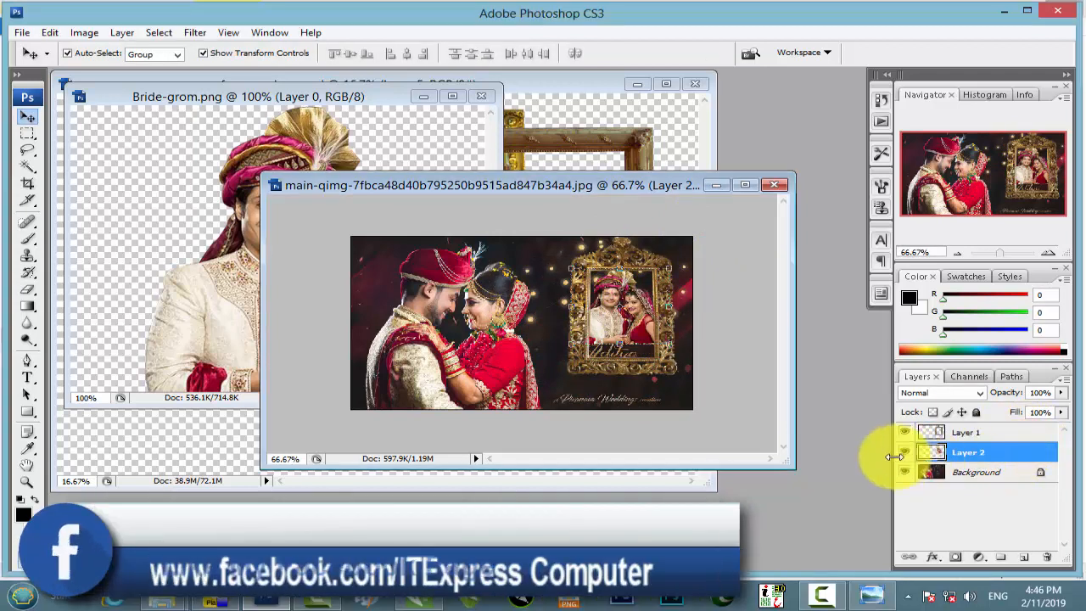
- Fit the couple cutout to the frame opening by transforming it to about 84.1% width and 111.4% height
key("ctrl+plus")
key("ctrl+plus")
left_click_drag(719, 303, 355, 306)
key("ctrl+t")
left_click_drag(563, 399, 562, 437)
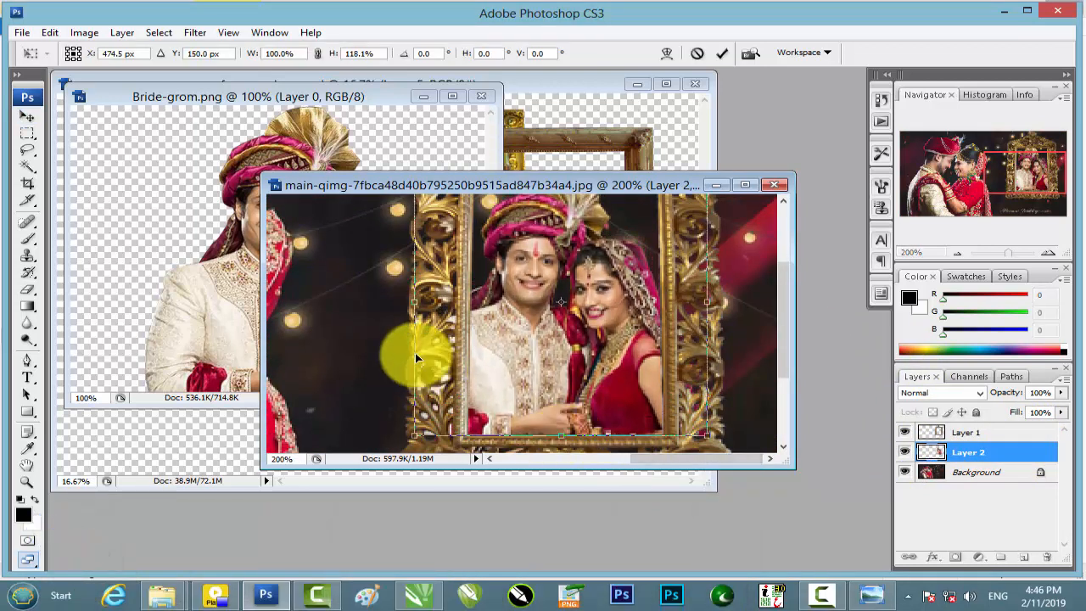
left_click_drag(414, 292, 450, 293)
left_click_drag(704, 299, 697, 309)
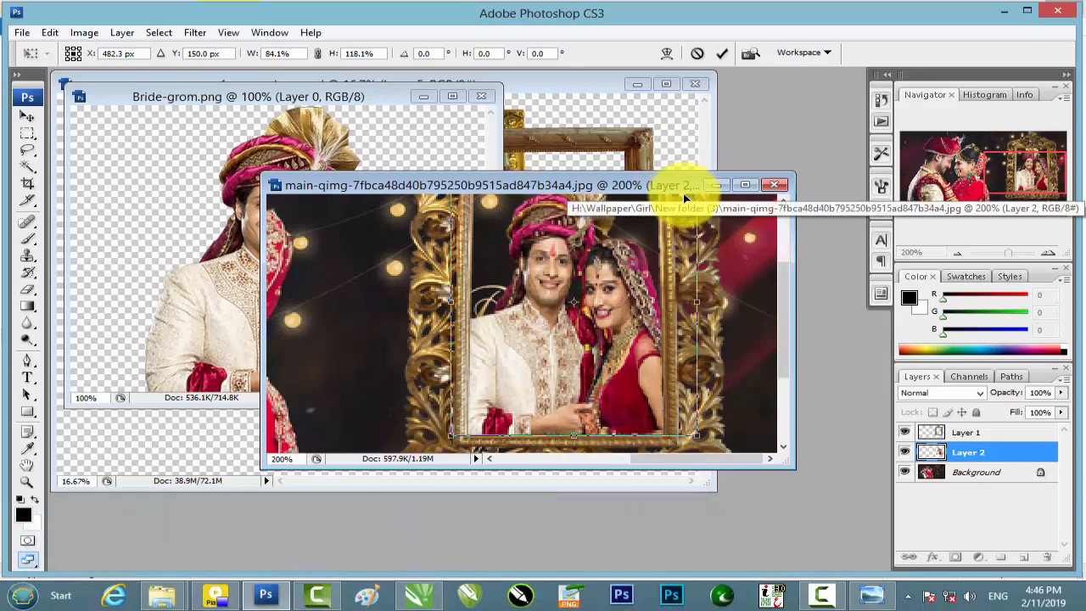
key("ctrl+minus")
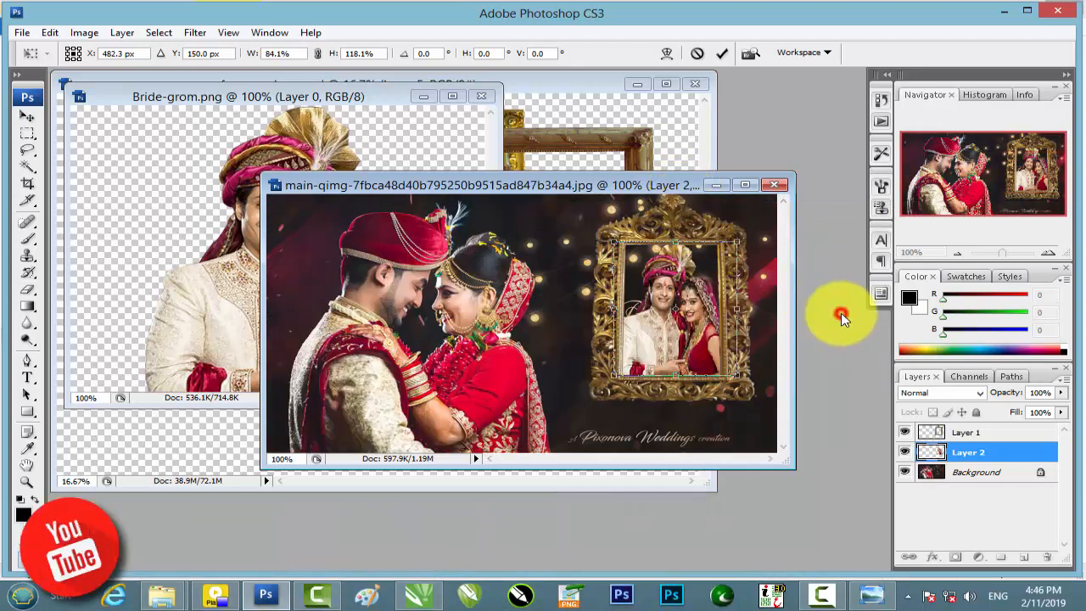
left_click_drag(676, 243, 676, 251)
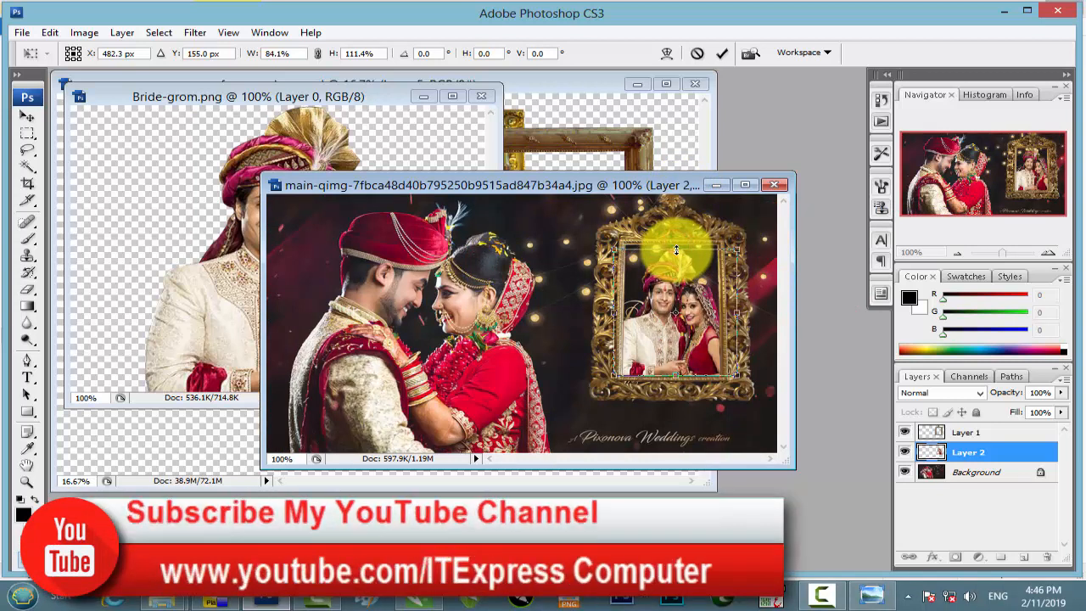
key("Return")
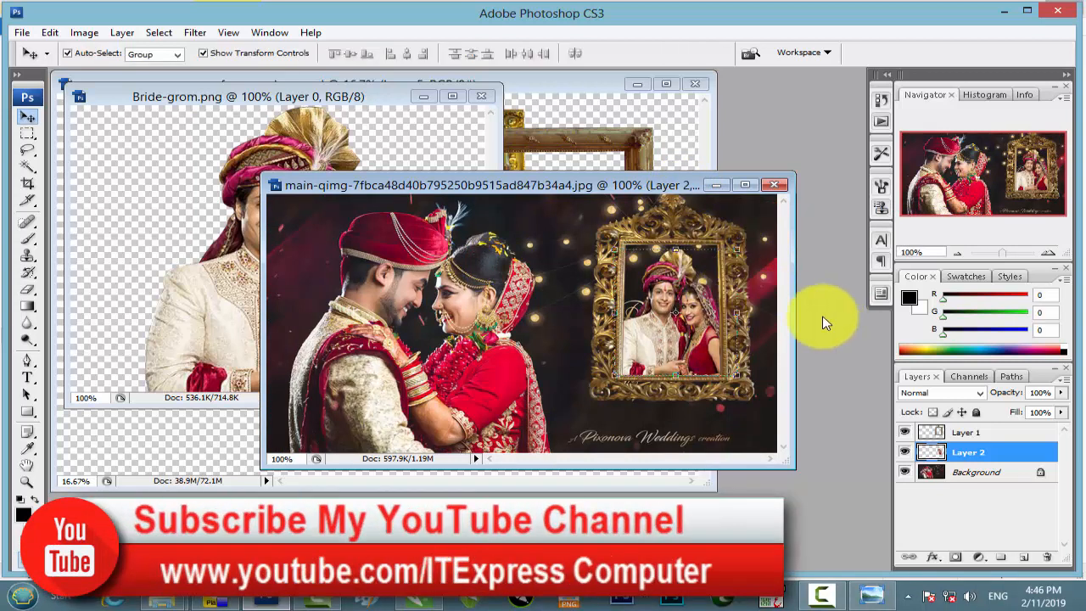
key("ctrl+t")
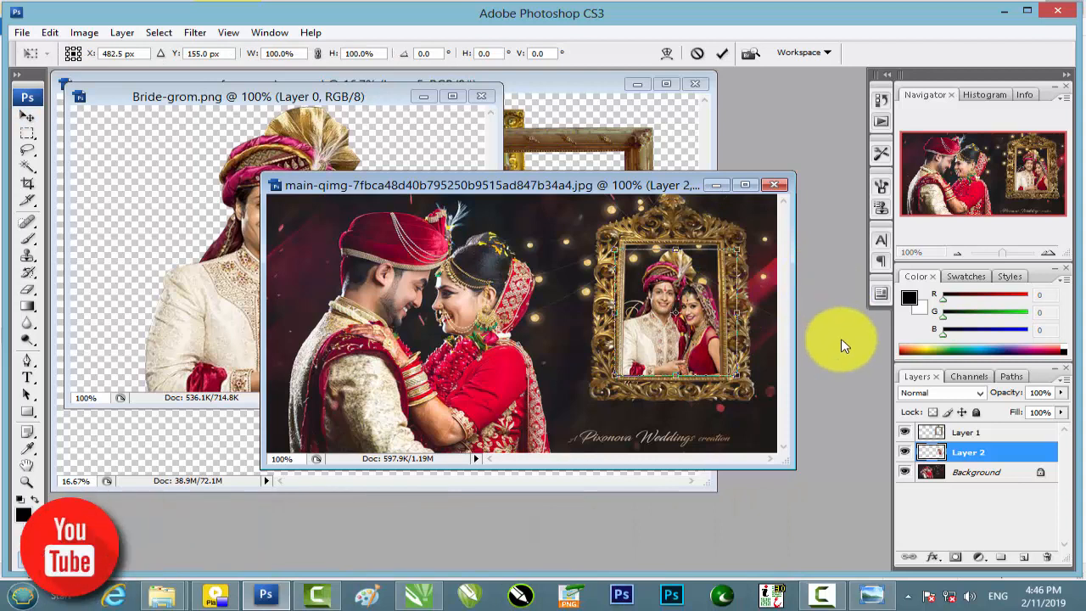
key("Return")
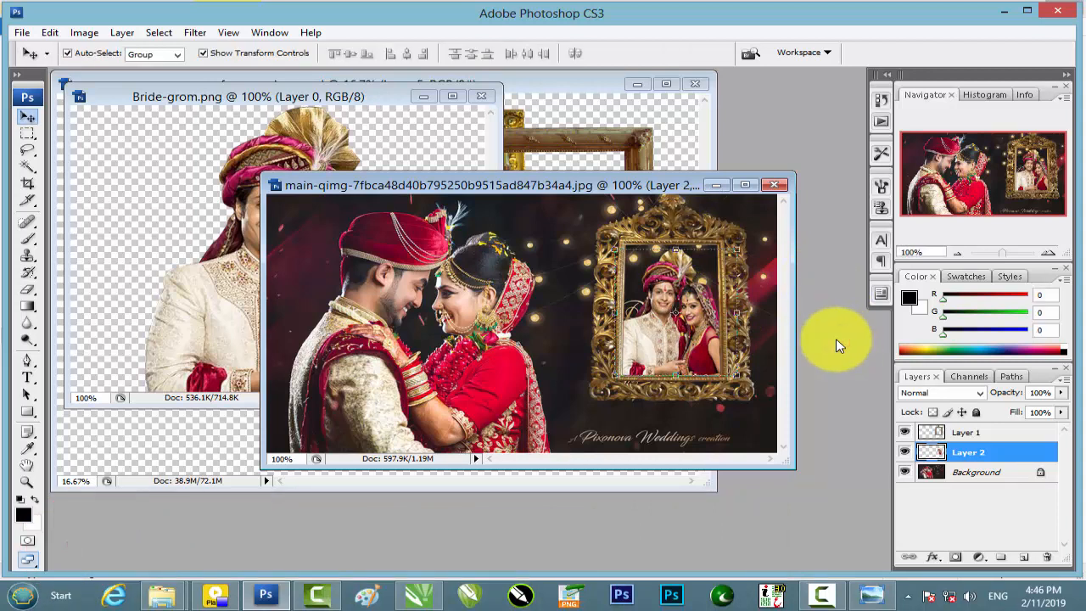
- Apply a Gaussian Blur with a 1.1 pixel radius to the ornate frame layer
left_click(670, 215)
left_click(194, 33)
mouse_move(259, 187)
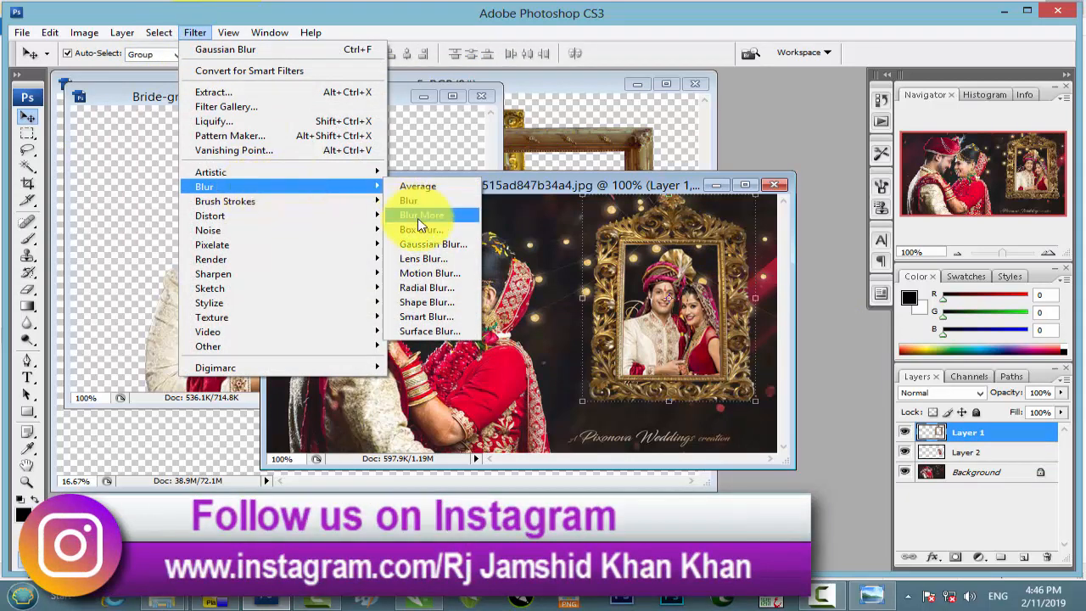
left_click(428, 246)
left_click_drag(608, 110, 383, 116)
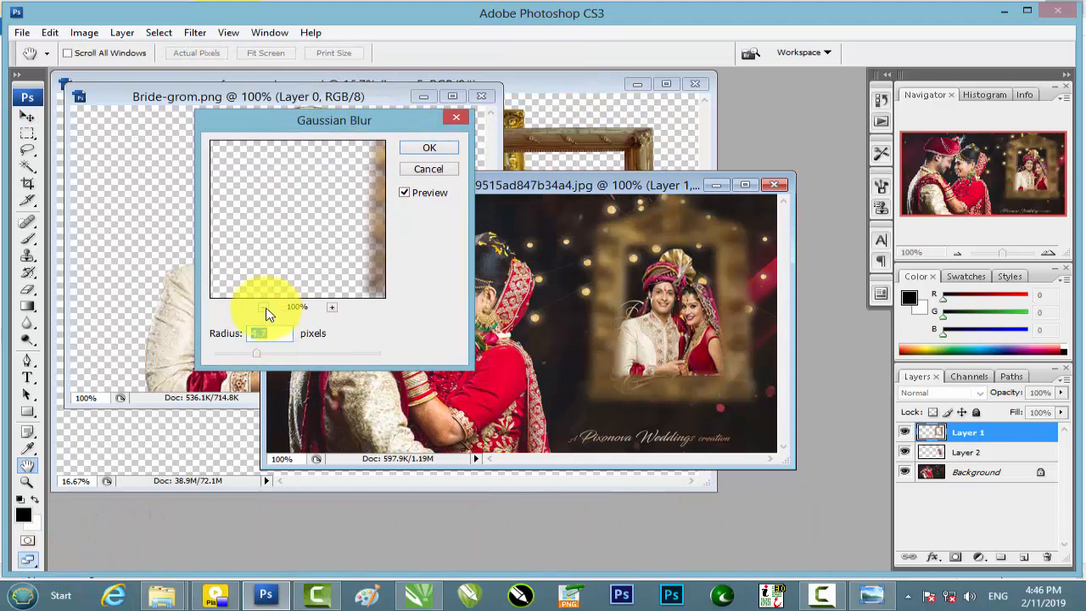
left_click(264, 307)
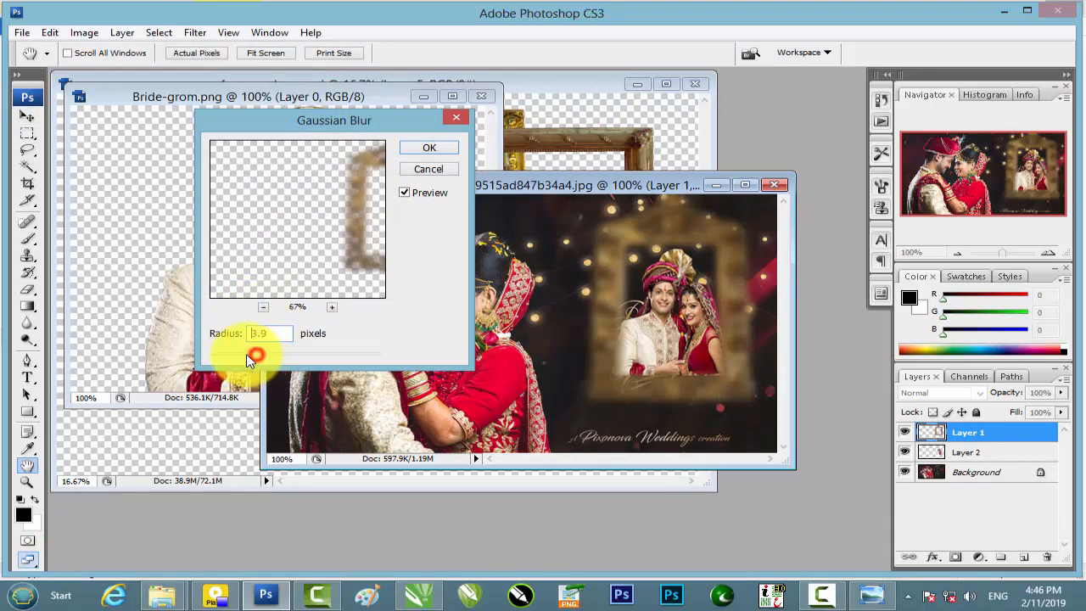
left_click_drag(233, 354, 223, 356)
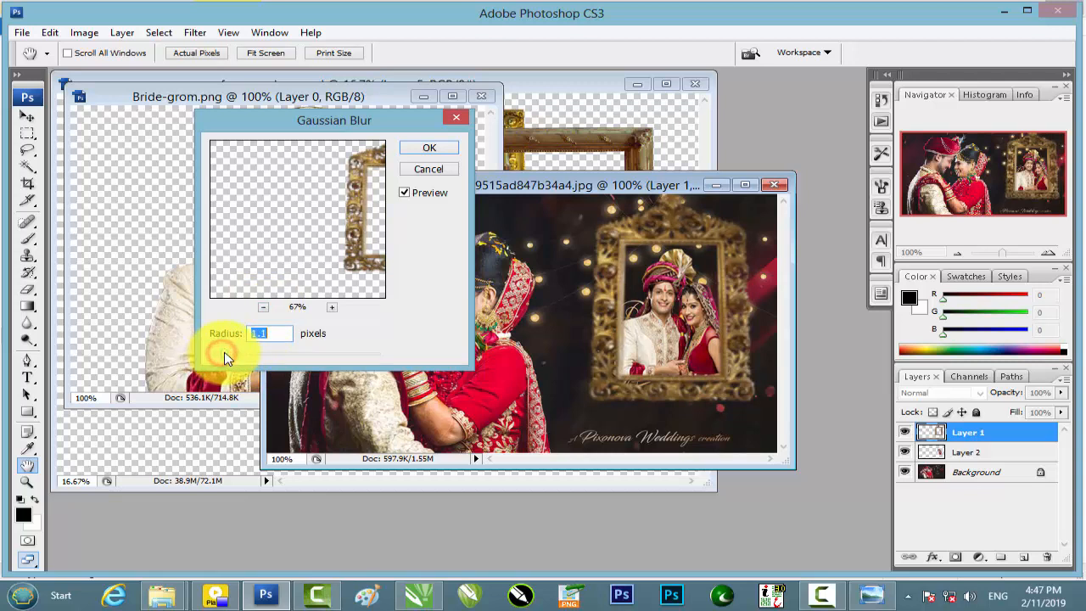
left_click(439, 148)
key("v")
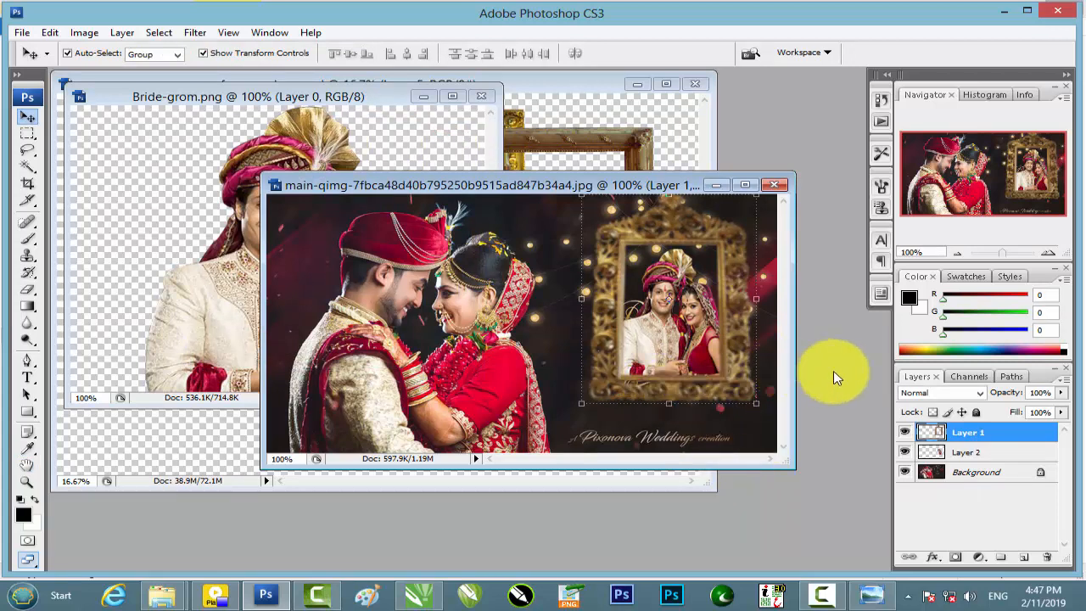
- Open 009-dsc04895-427h52.png from New folder (3) in Photoshop
mouse_move(169, 591)
mouse_move(161, 496)
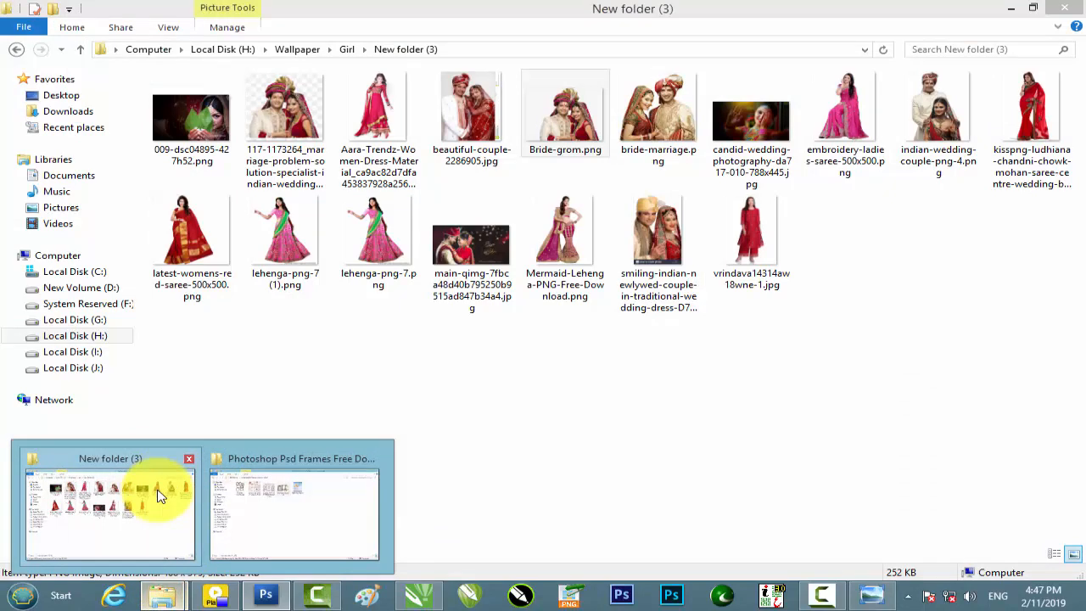
left_click(161, 496)
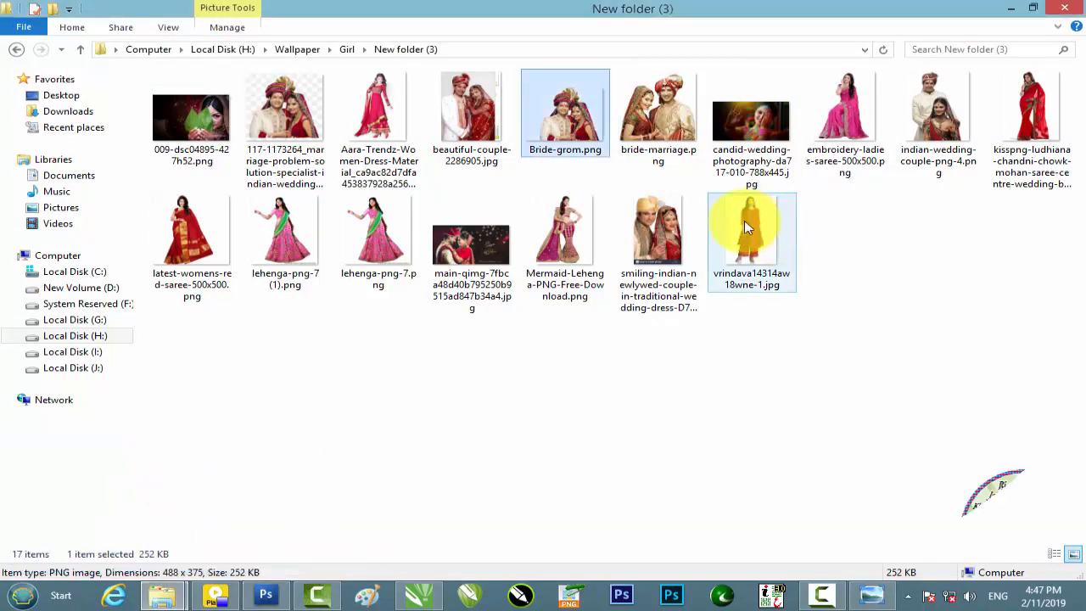
left_click_drag(167, 143, 483, 435)
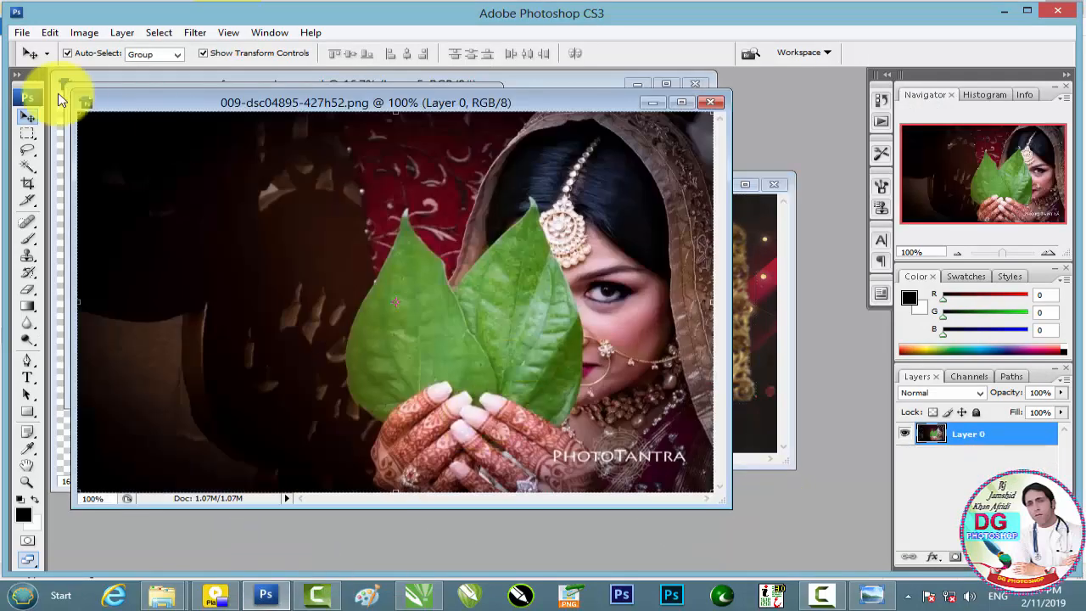
- Copy the dark left area of the leaf photo into the wedding composite and place its layer directly above the background
left_click(27, 133)
left_click_drag(90, 121, 331, 440)
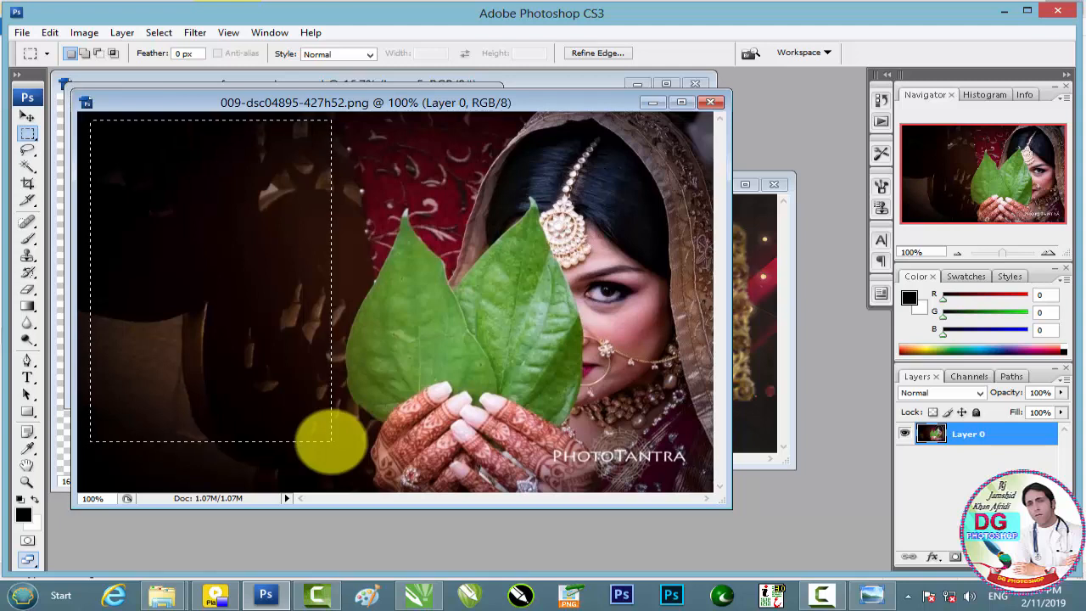
left_click(711, 102)
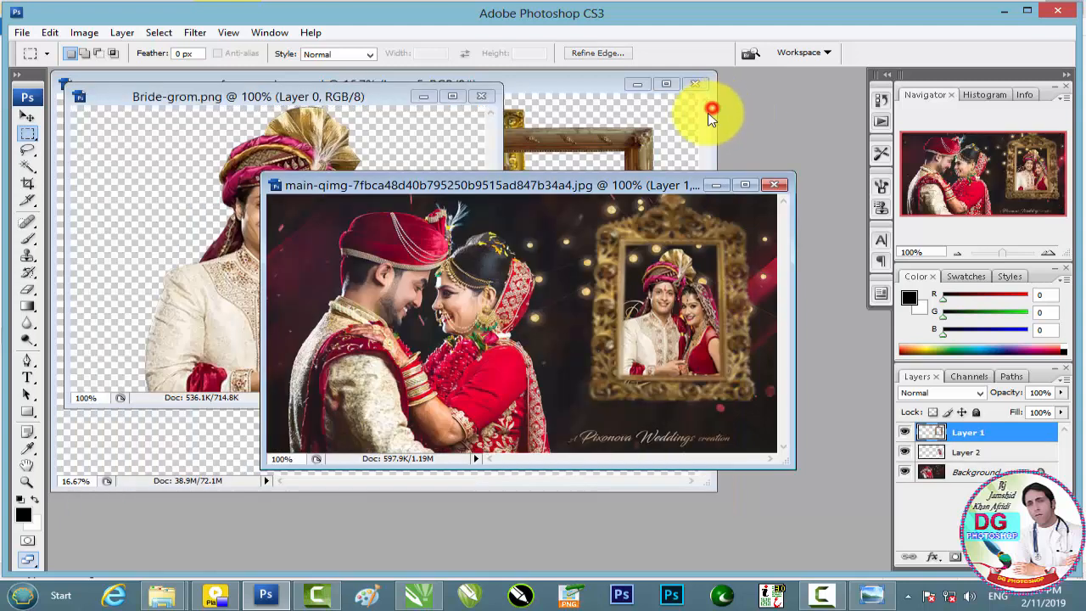
key("ctrl+v")
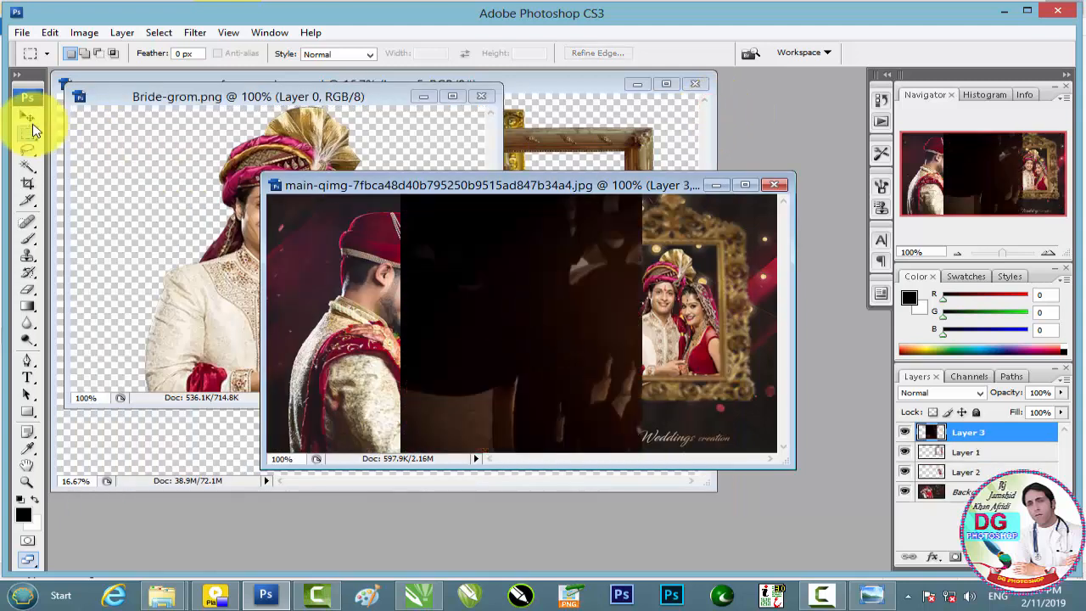
left_click(28, 115)
left_click_drag(970, 432, 967, 478)
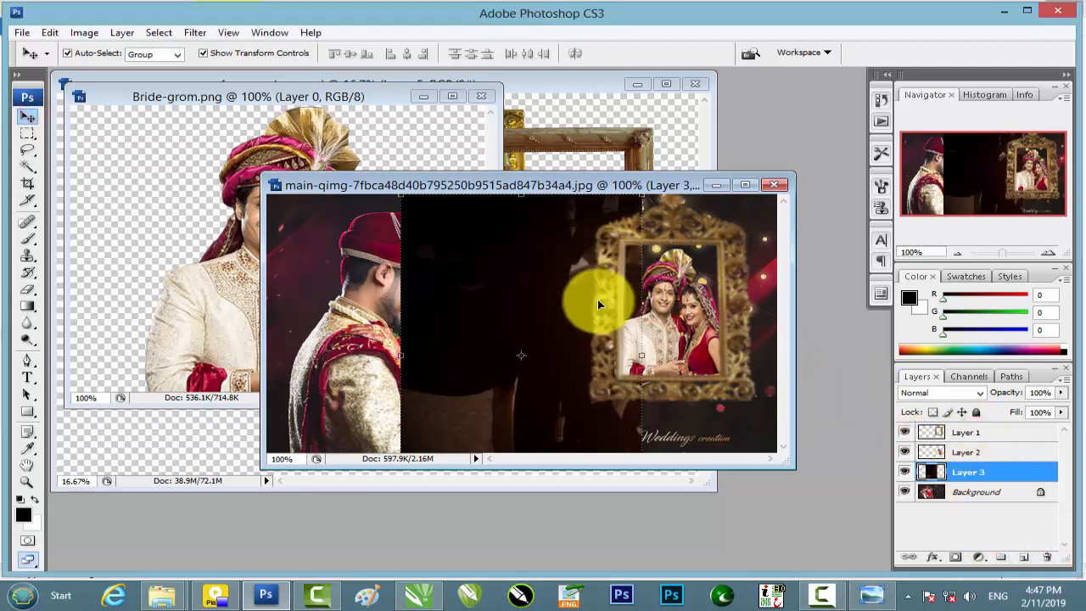
- Scale the dark backdrop layer to about 47.5% width and 37.8% height and position it behind the couple inside the frame
double_click(682, 186)
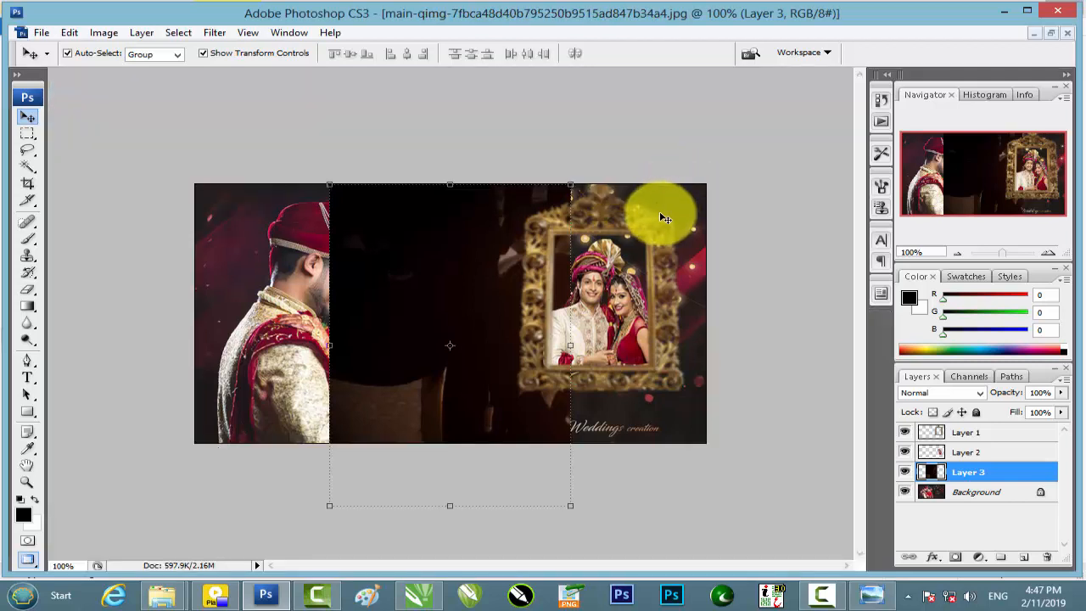
key("ctrl+minus")
left_click_drag(532, 228, 558, 286)
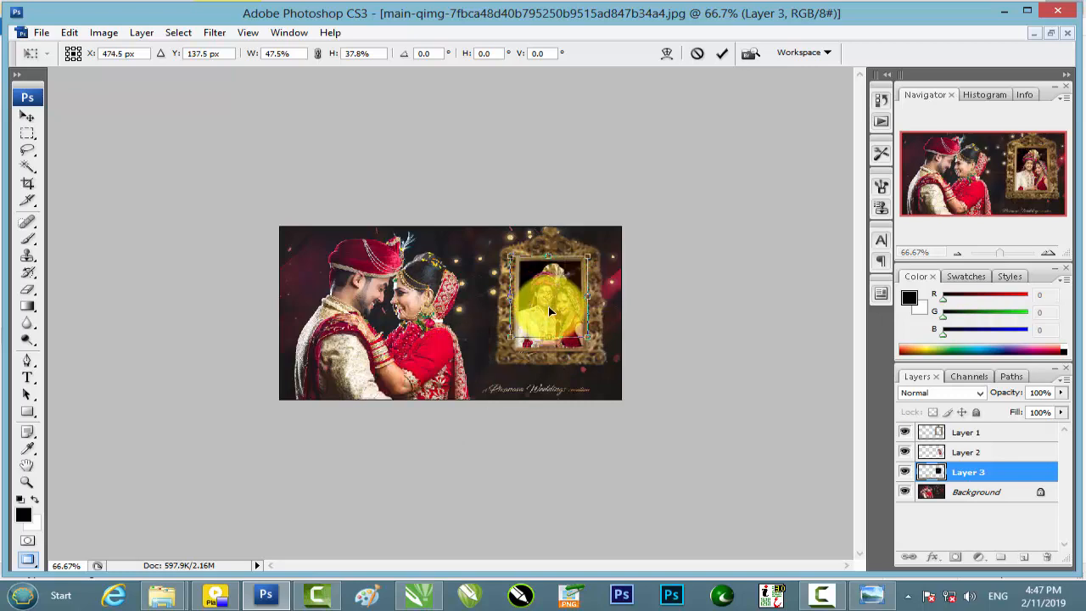
key("Return")
- Stretch the dark backdrop layer to about 116.7% height so it fills the frame opening down to its lower edge
key("ctrl+plus")
key("ctrl+plus")
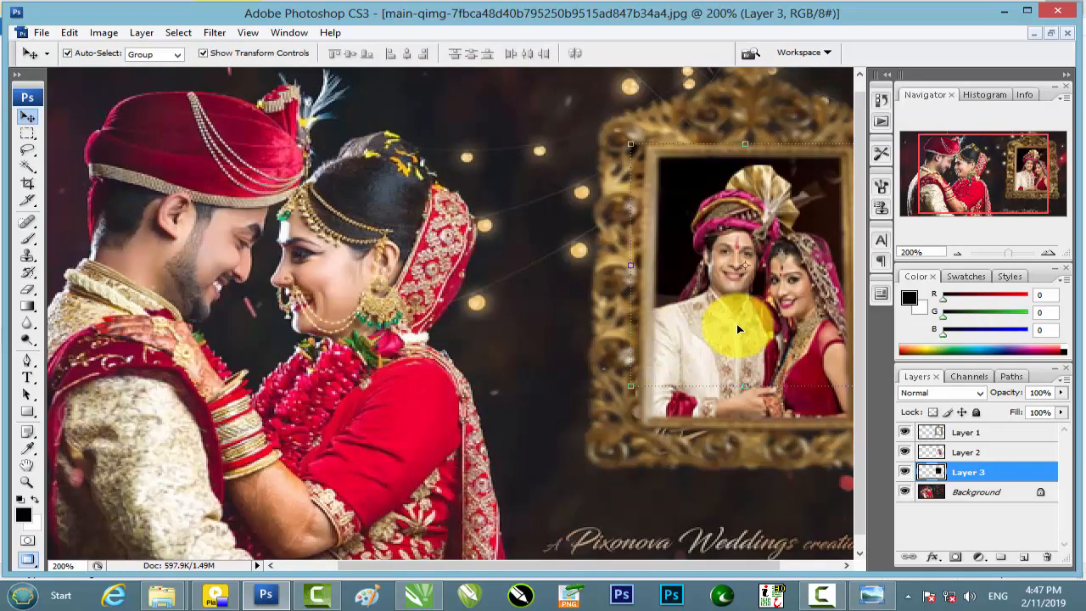
left_click_drag(761, 391, 743, 415)
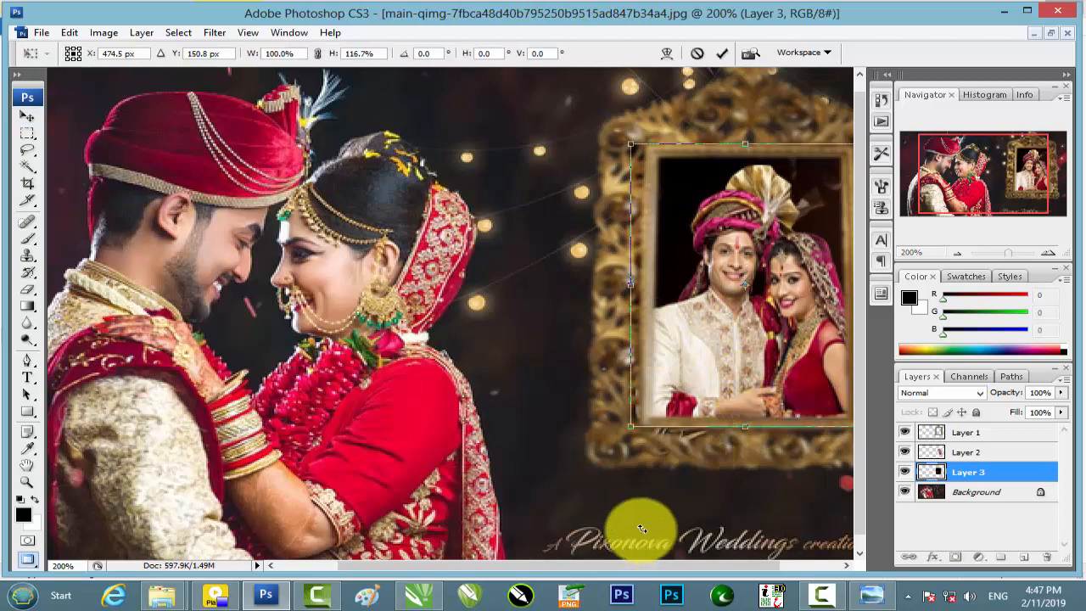
left_click_drag(657, 566, 810, 581)
left_click_drag(758, 291, 753, 291)
key("Return")
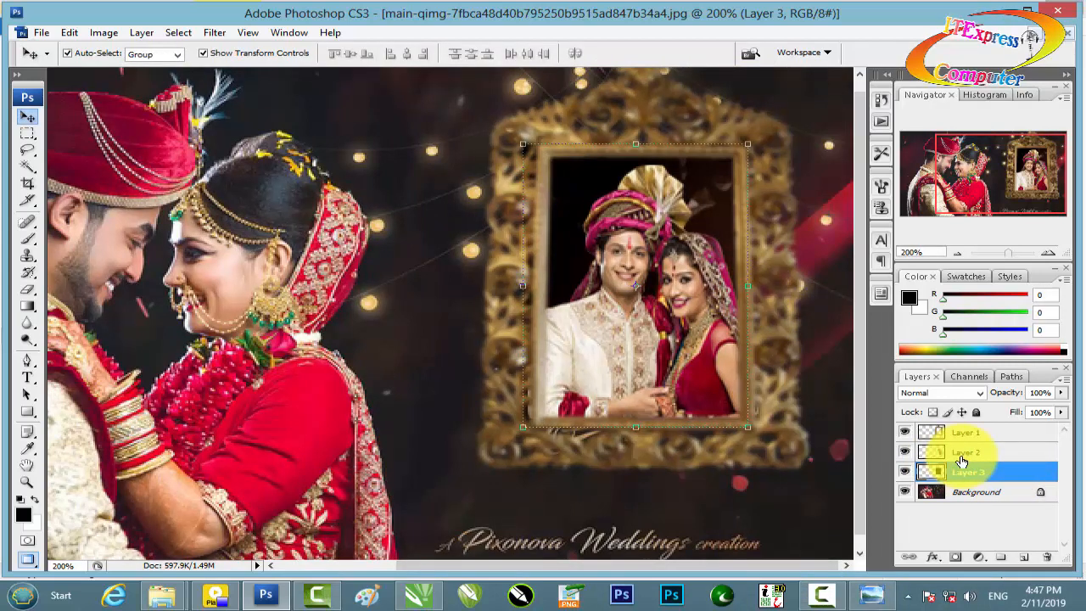
- Adjust the backdrop layer's Master Hue/Saturation to hue +25, saturation +49 and lightness +22
key("ctrl+u")
left_click_drag(742, 127, 408, 160)
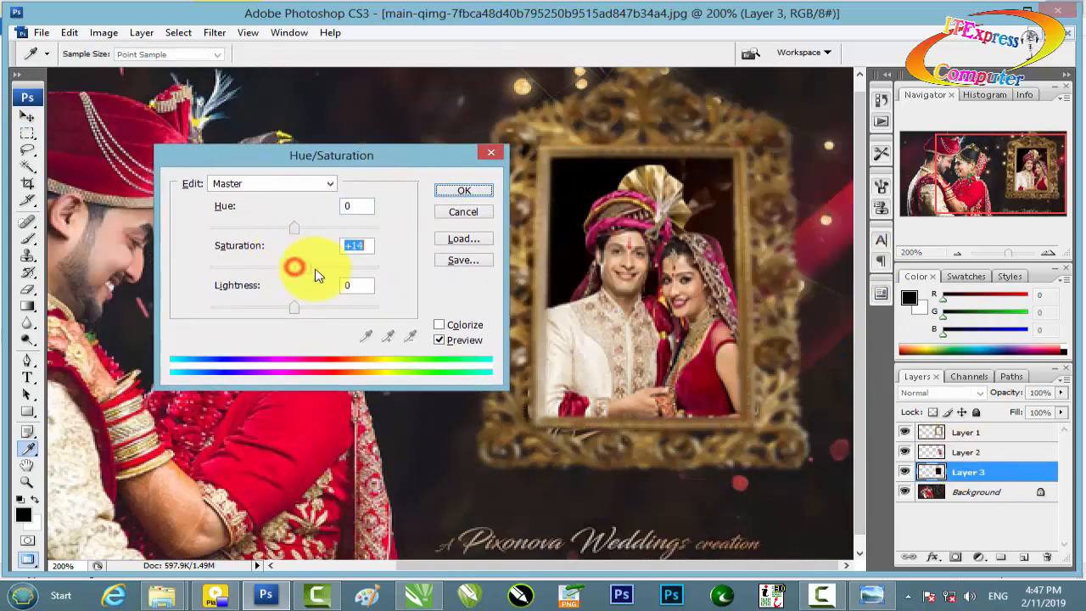
mouse_move(296, 314)
left_mouse_down()
mouse_move(250, 308)
mouse_move(330, 310)
mouse_move(315, 311)
left_mouse_up()
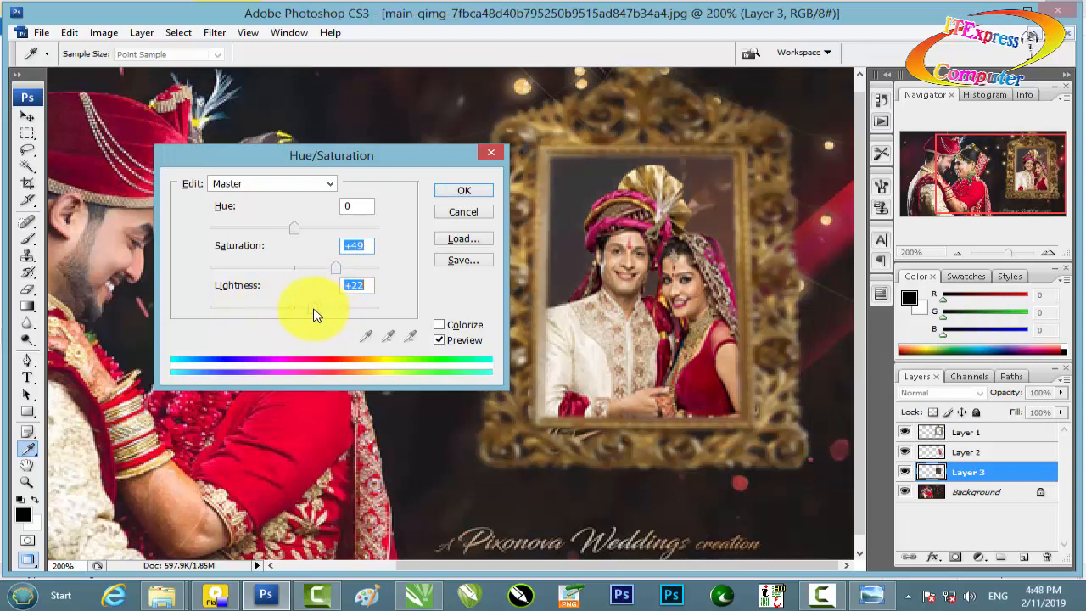
left_click_drag(296, 226, 317, 236)
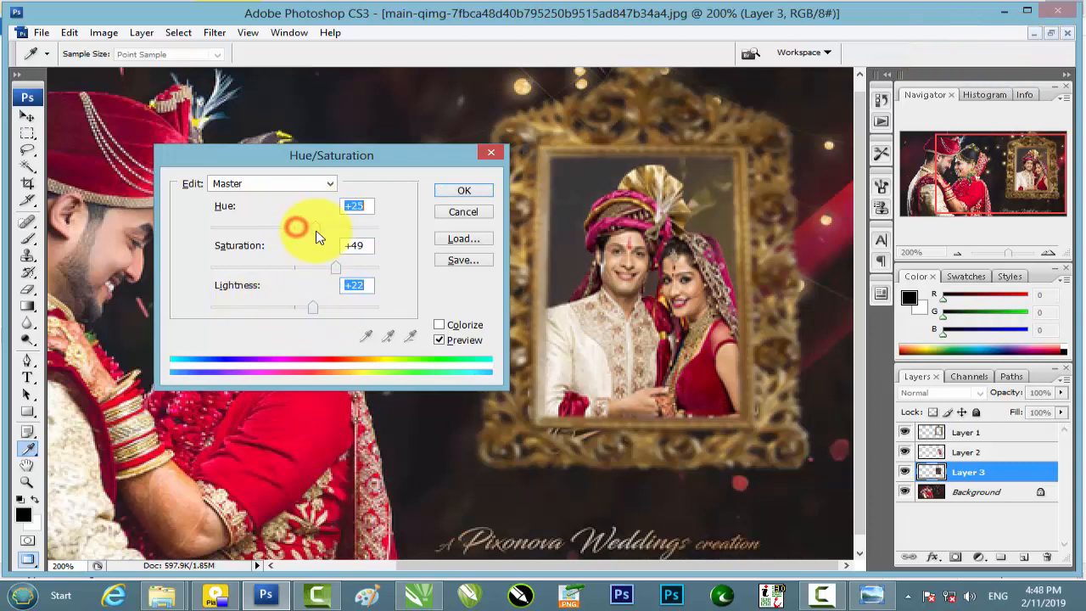
- Set the backdrop's Greens saturation to +12, widen the affected range to start at 267°, apply the adjustment and deselect the layer
left_click(281, 184)
left_click(258, 237)
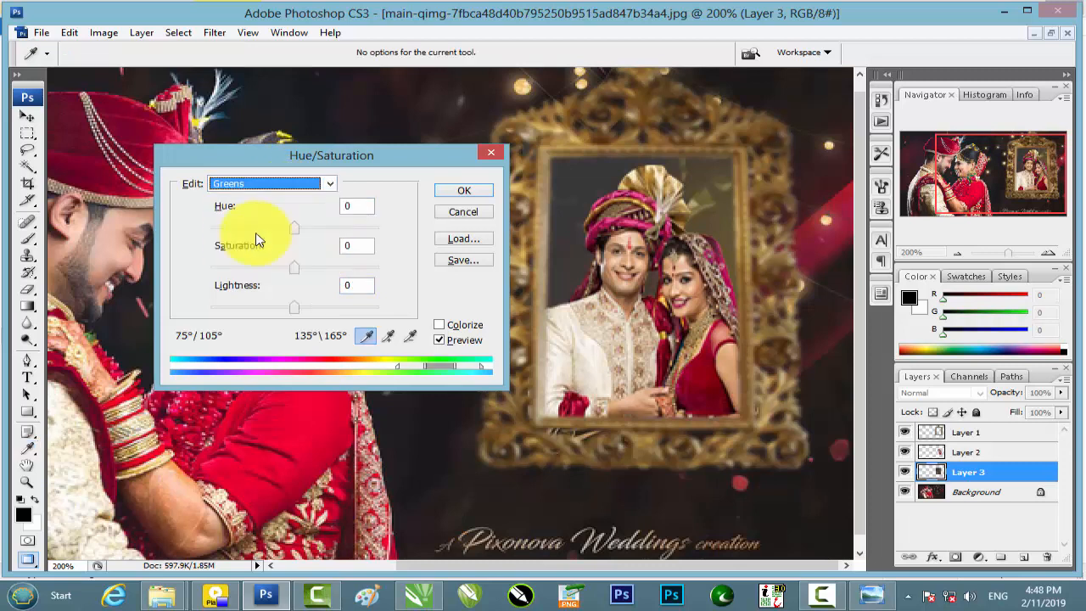
left_click_drag(289, 271, 304, 267)
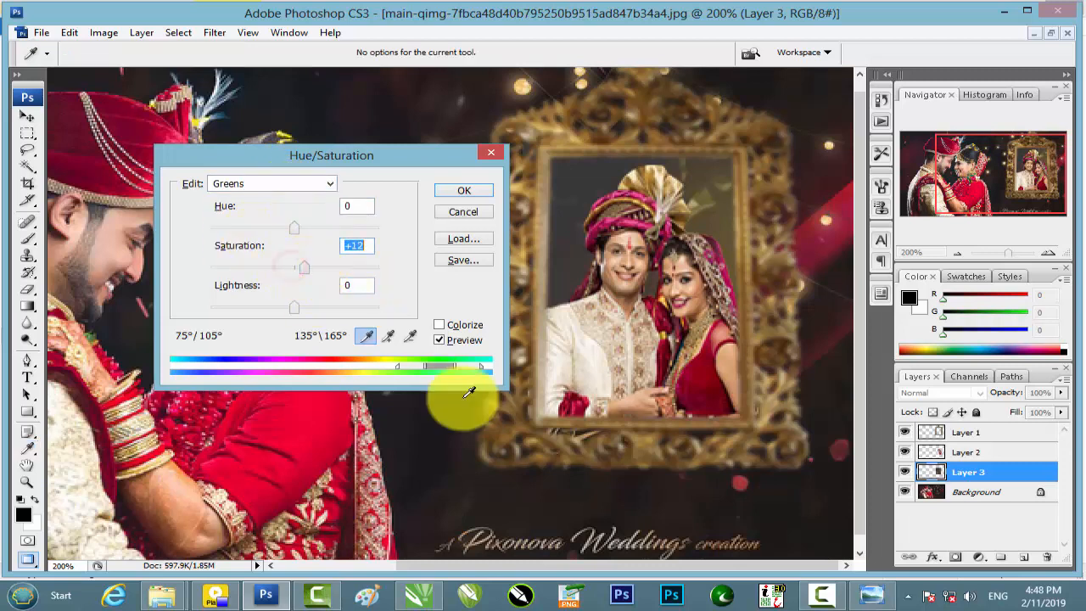
left_click_drag(399, 370, 236, 374)
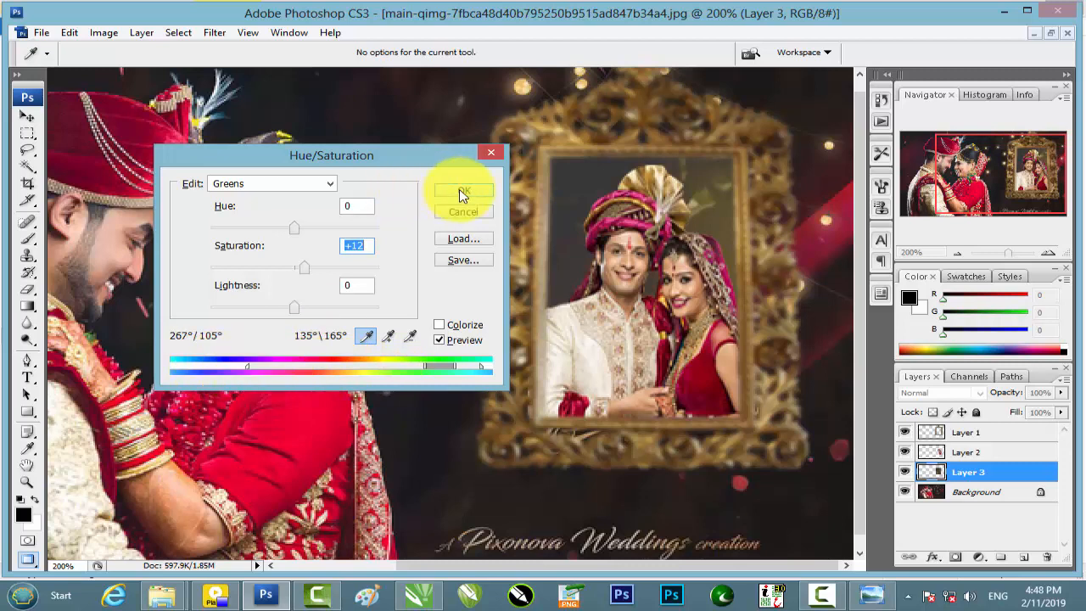
left_click(463, 190)
key("ctrl+minus")
key("ctrl+minus")
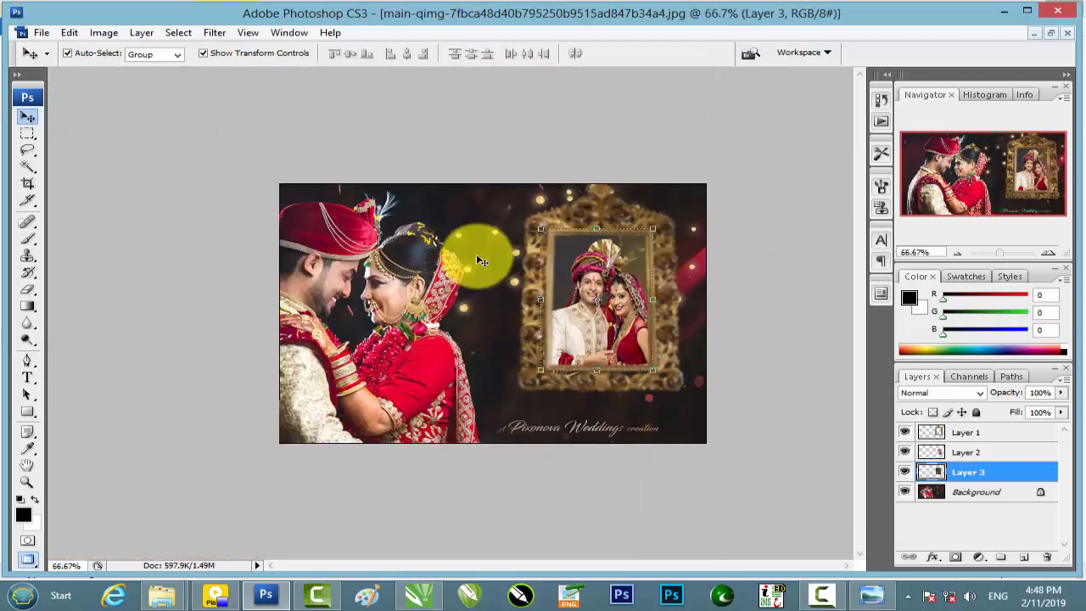
left_click(708, 301)
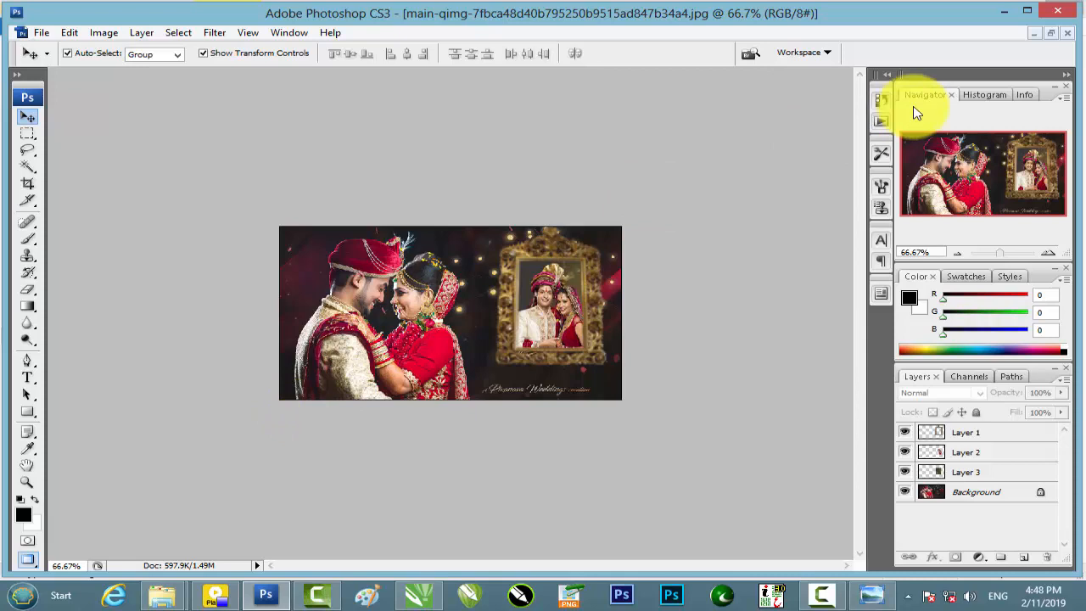
- Import the picture-frames PSD from Photoshop Psd Frames Free Download into CorelDRAW, centre it on the page and ungroup it
left_click(1004, 10)
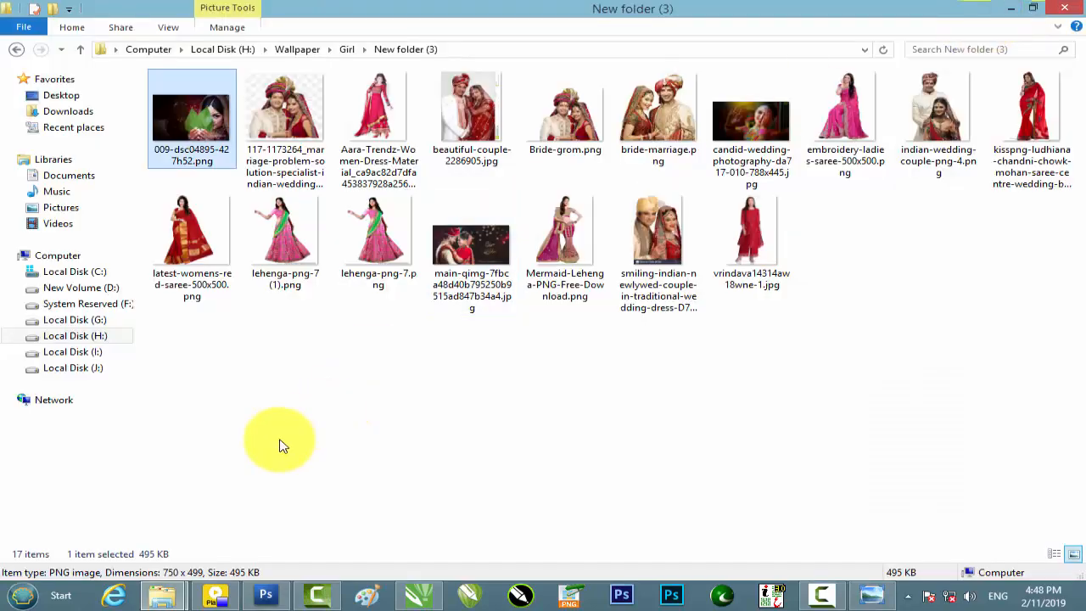
left_click(167, 598)
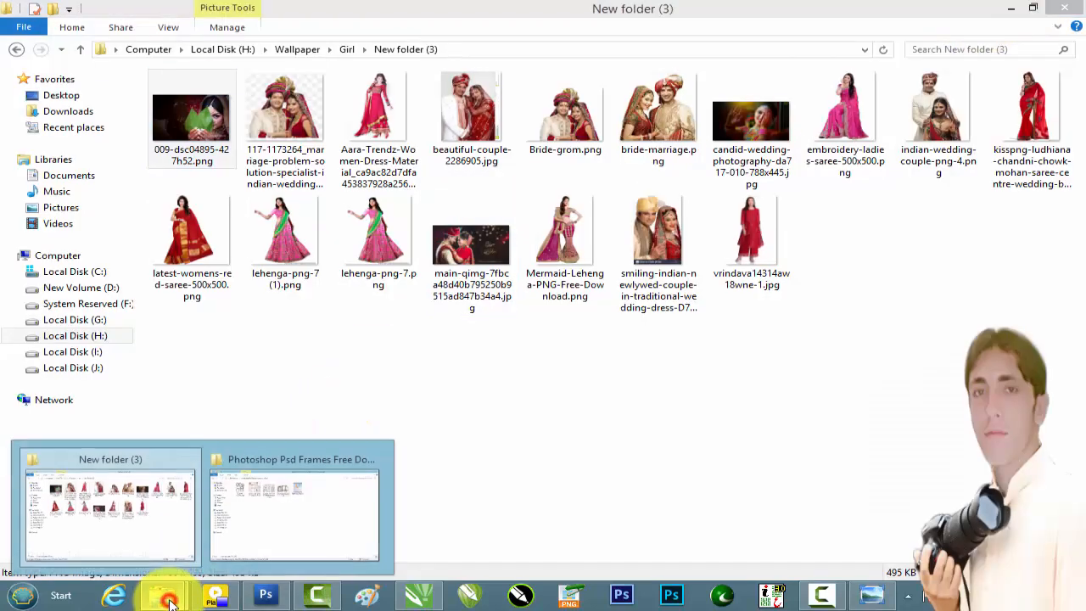
left_click(305, 514)
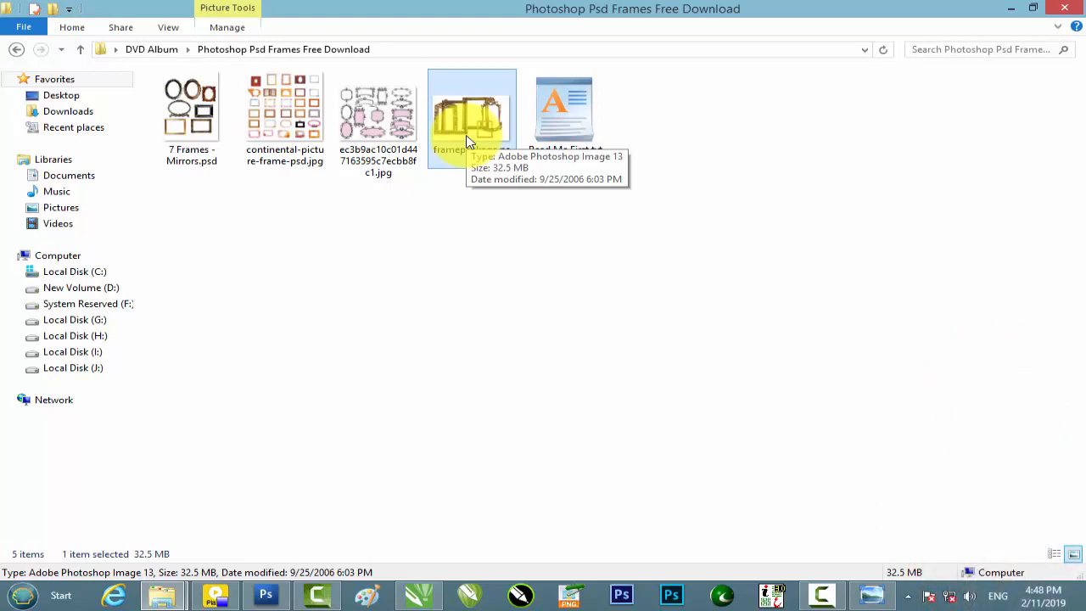
left_click_drag(466, 139, 484, 255)
key("p")
left_click(535, 70)
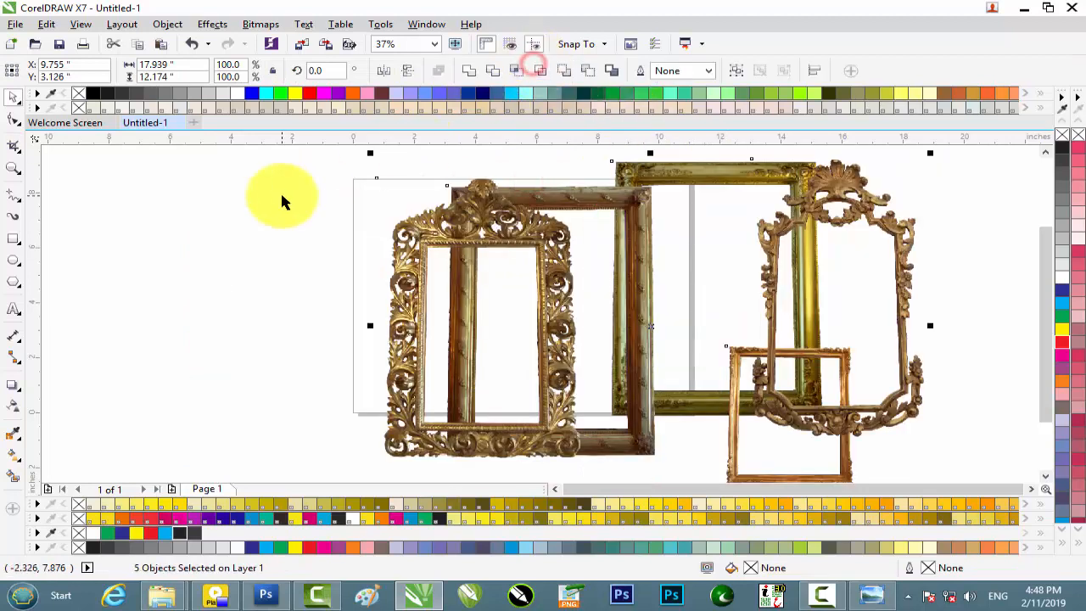
- Spread the four large overlapping frames apart so they stand side by side across the drawing area
left_click(513, 219)
left_click_drag(514, 219, 253, 219)
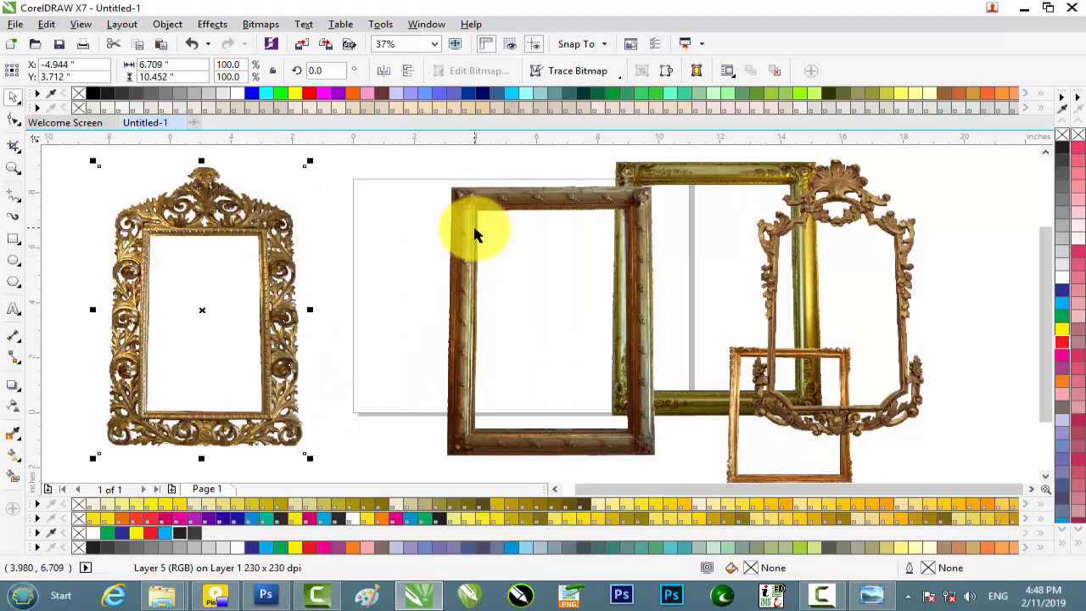
left_click_drag(469, 241, 378, 229)
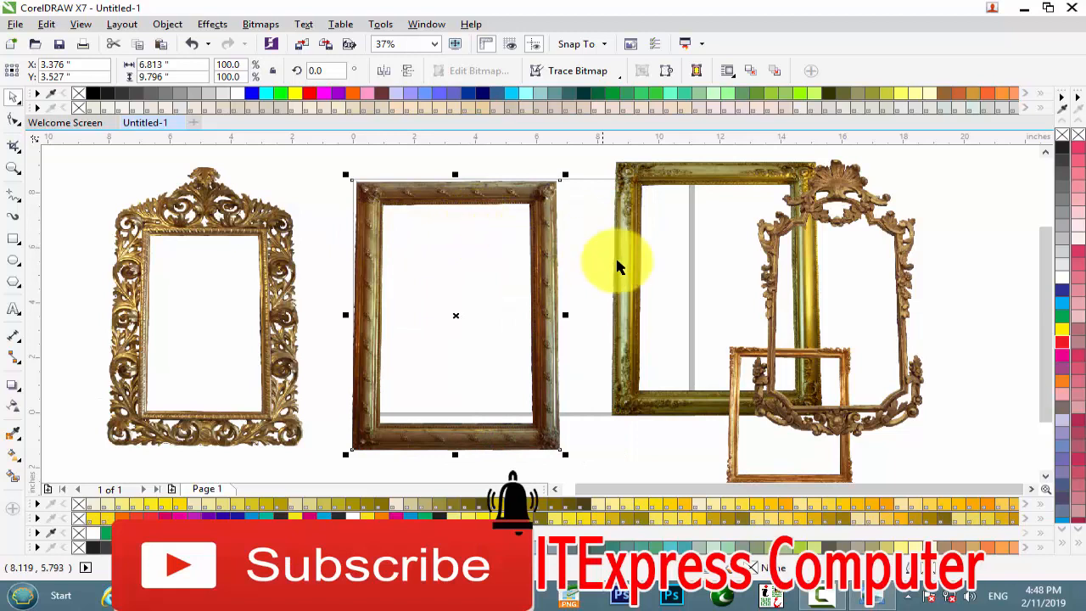
left_click_drag(624, 267, 587, 275)
left_click_drag(823, 207, 892, 196)
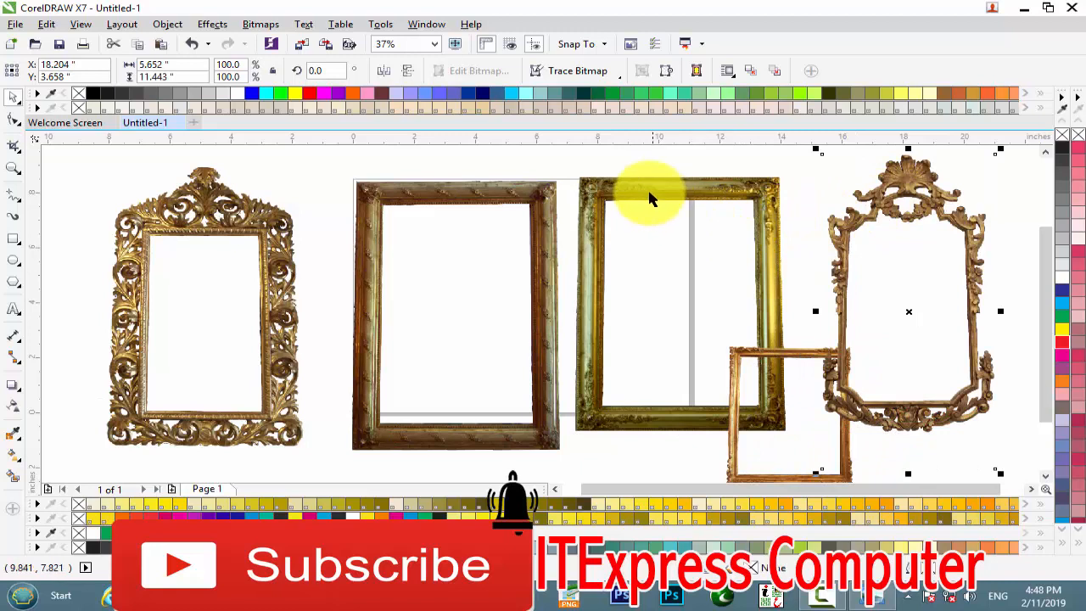
left_click(837, 188)
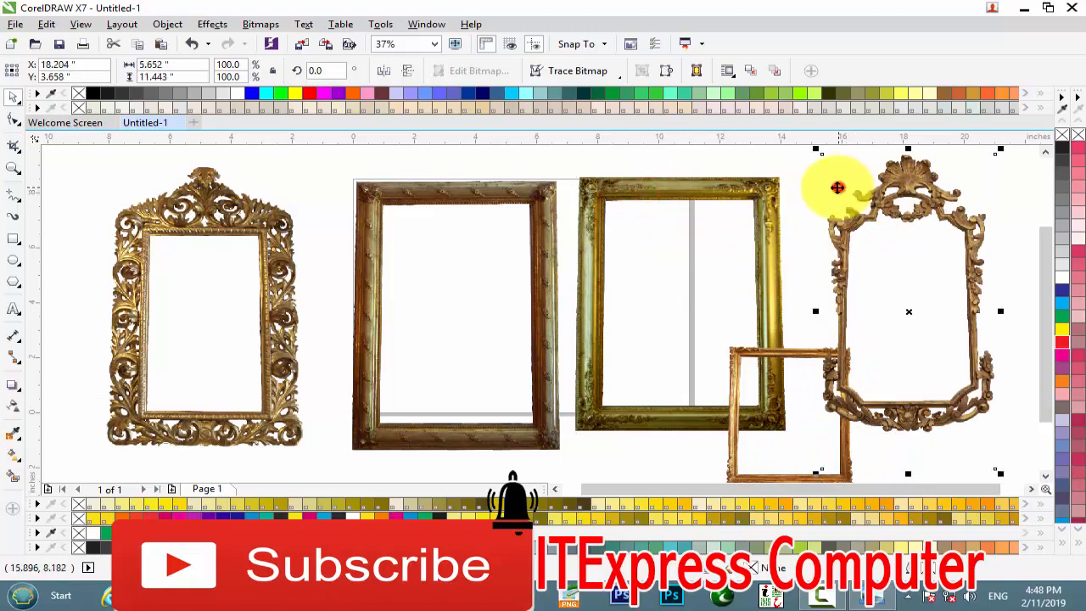
- Select all the imported frames and delete them from the drawing
scroll(682, 242, "up", 2)
scroll(683, 247, "down", 4)
left_click_drag(899, 169, 324, 400)
key("Delete")
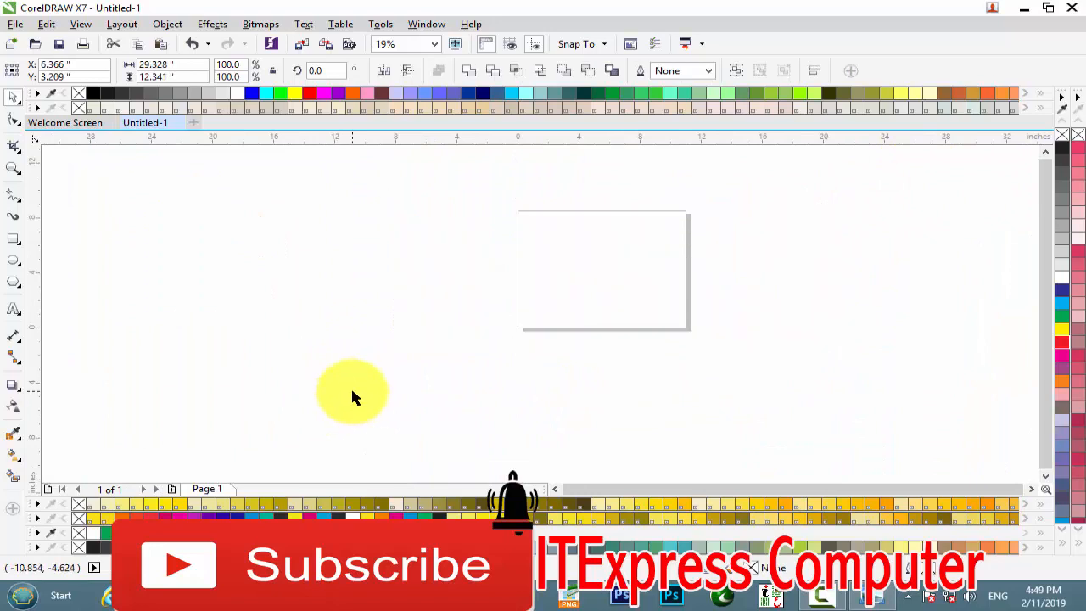
- Minimize CorelDRAW and the open folder windows to show the desktop
left_click(1027, 9)
left_click(1012, 10)
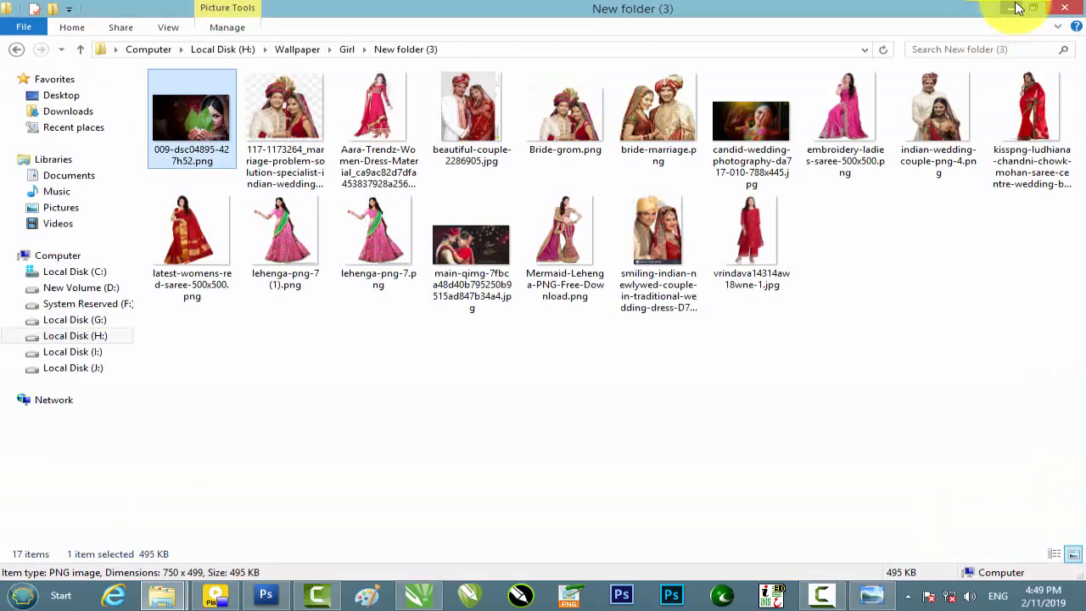
left_click(1017, 9)
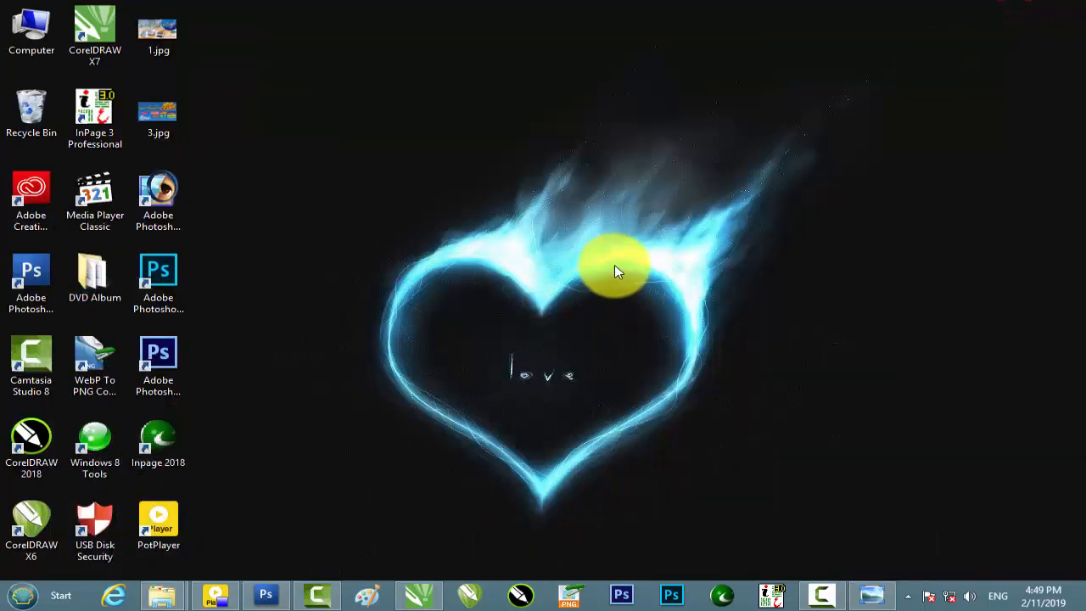